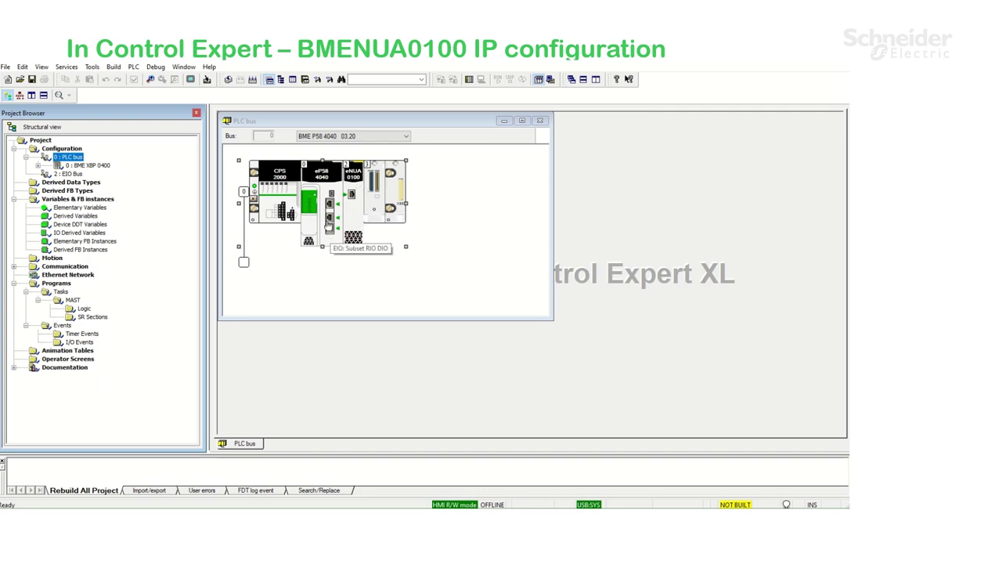
Open the CPU Ethernet port configuration and unlock its security settings
left_click(330, 226)
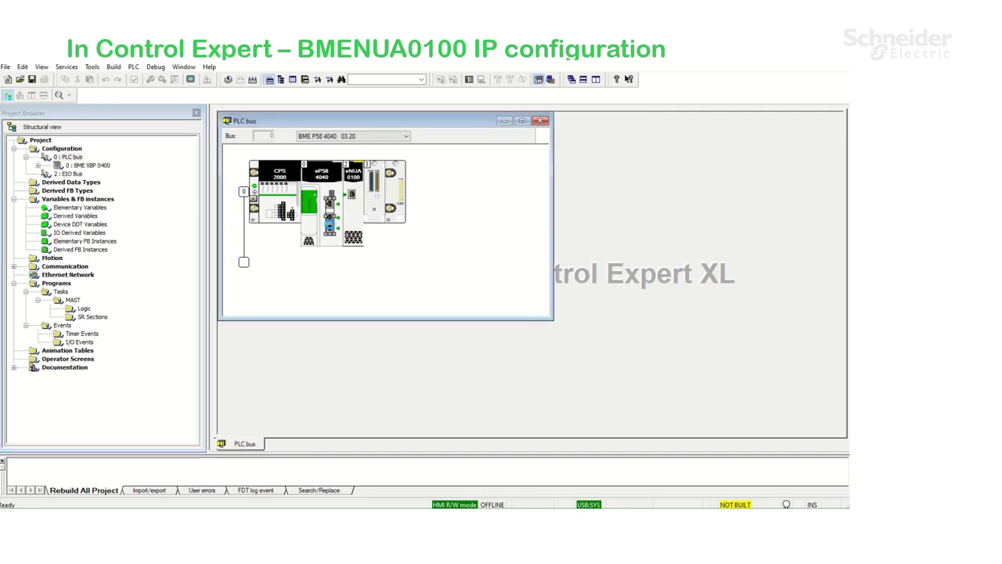
double_click(330, 226)
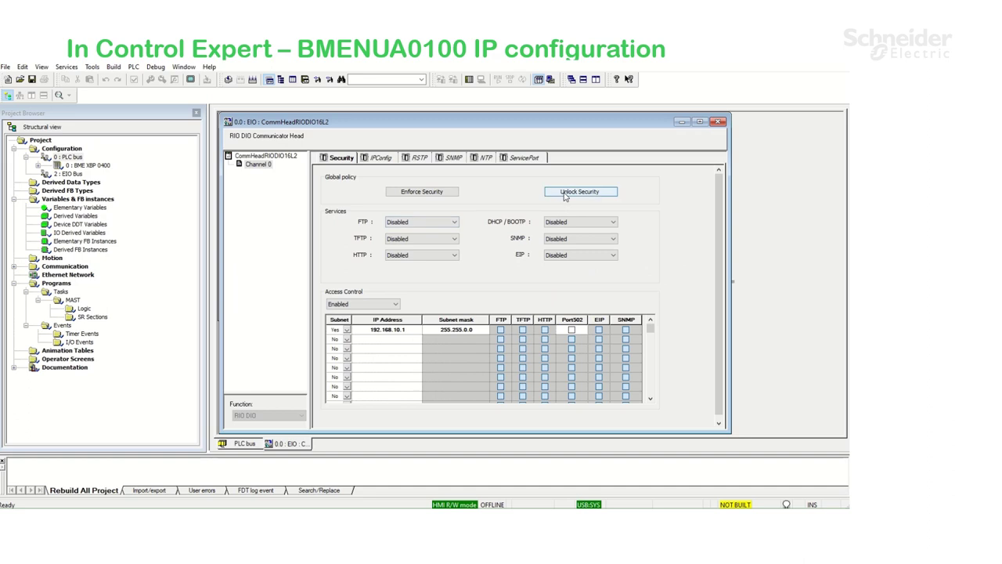
left_click(565, 194)
Set the port's NTP mode to NTP Server with primary address 192.168.10.1
left_click(383, 158)
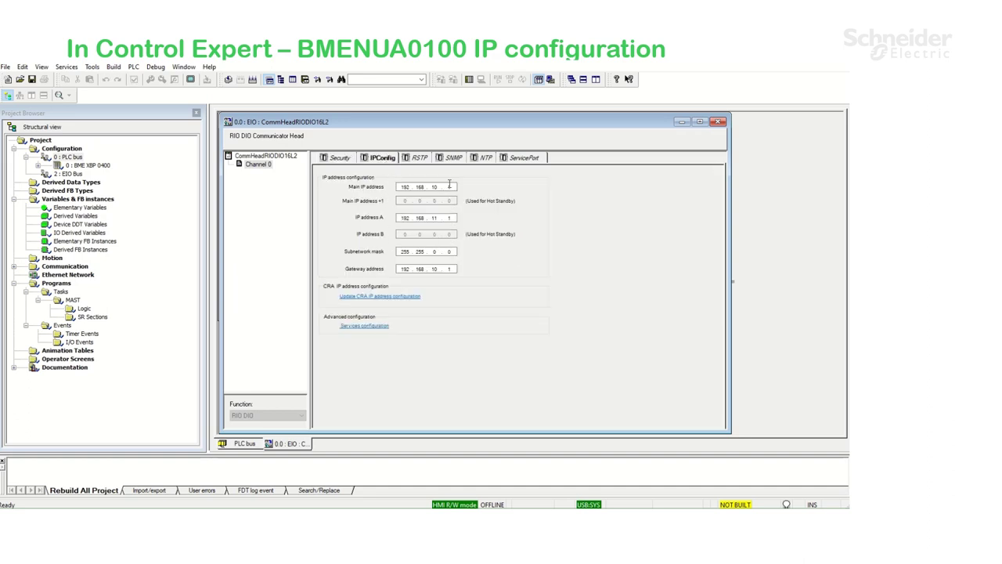
left_click(484, 159)
left_click(392, 184)
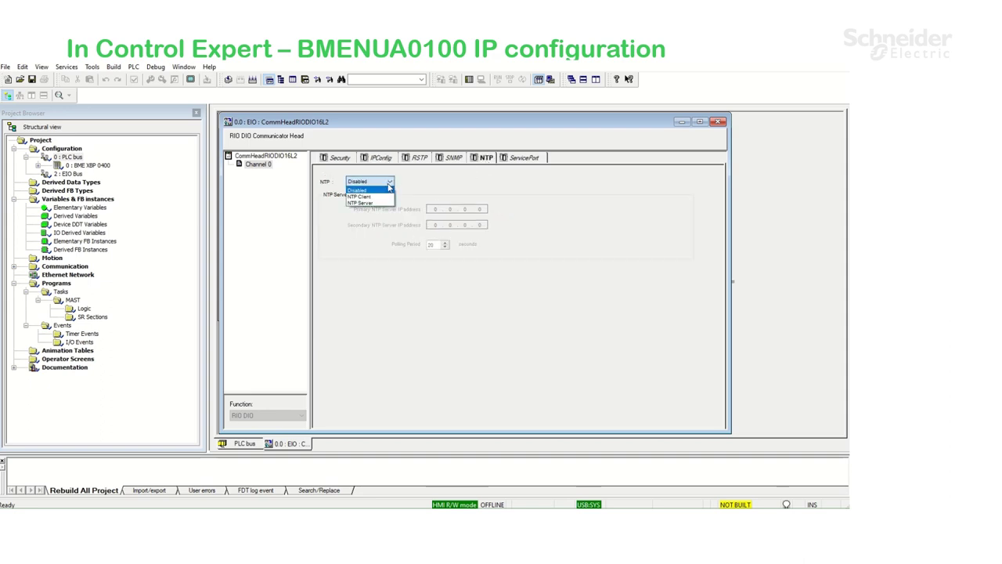
left_click(384, 205)
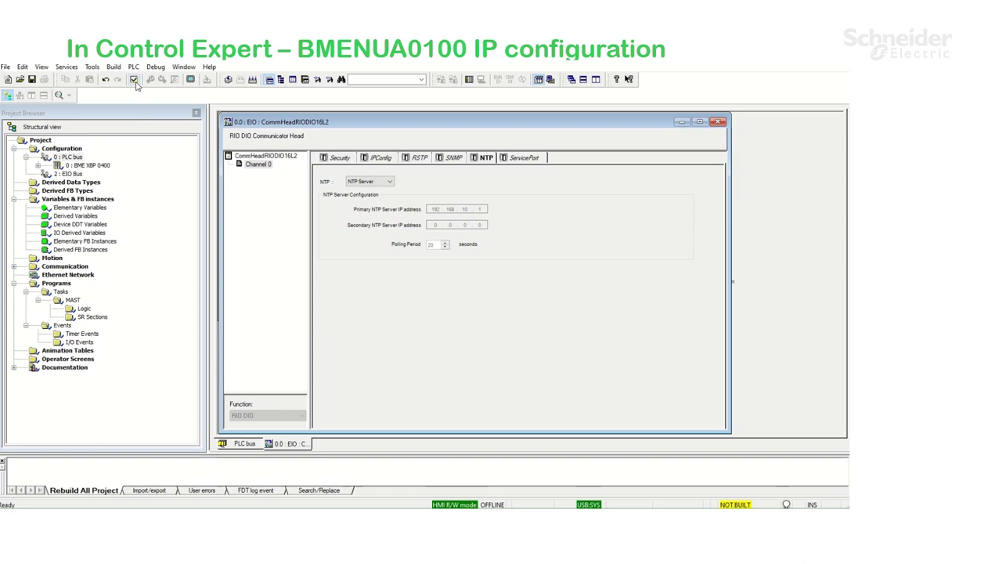
left_click(718, 121)
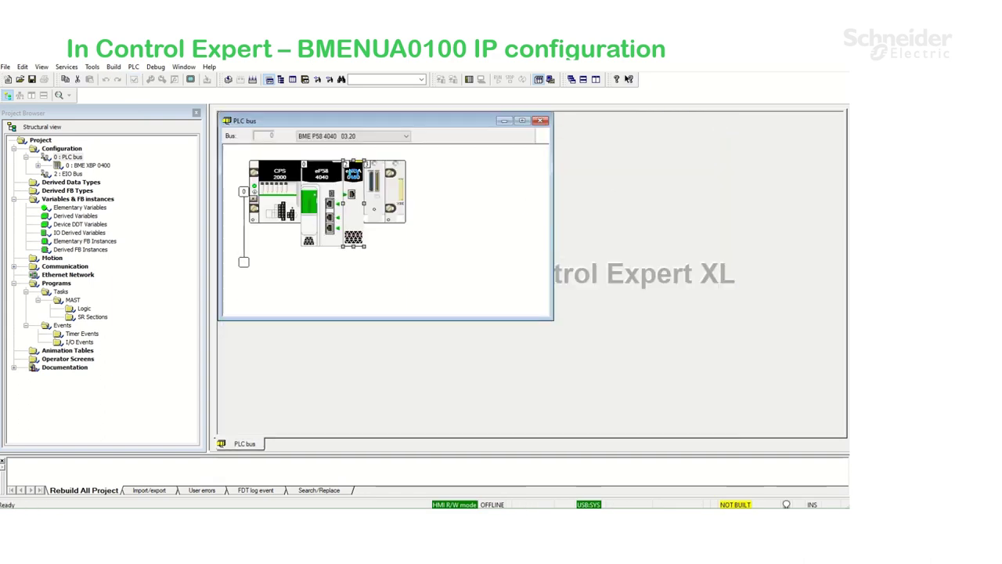
Enable the BME NUA 0100 control port: static IPv4 172.16.12.1, mask 255.255.0.0, gateway 172.16.0.1
double_click(354, 177)
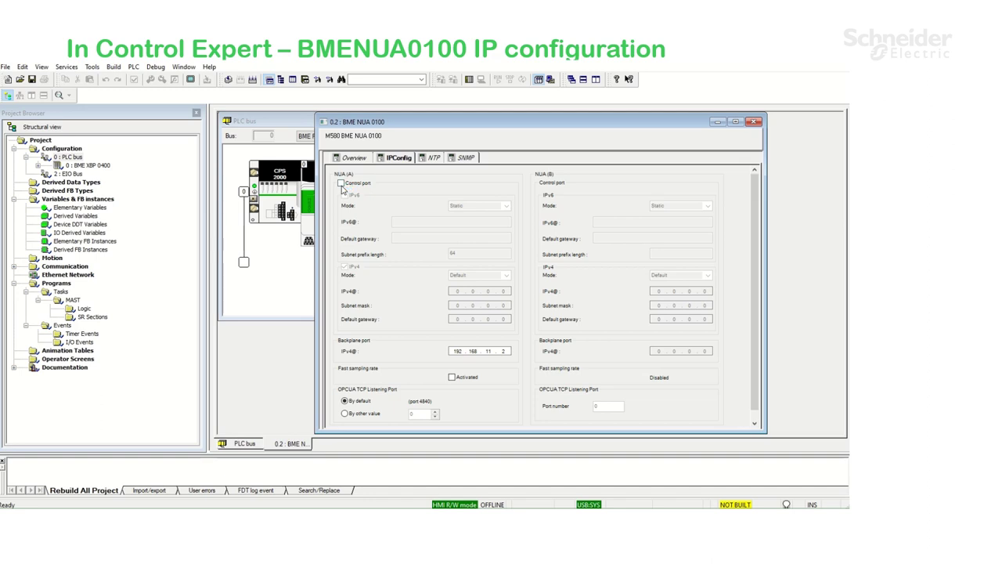
left_click(341, 183)
left_click(508, 277)
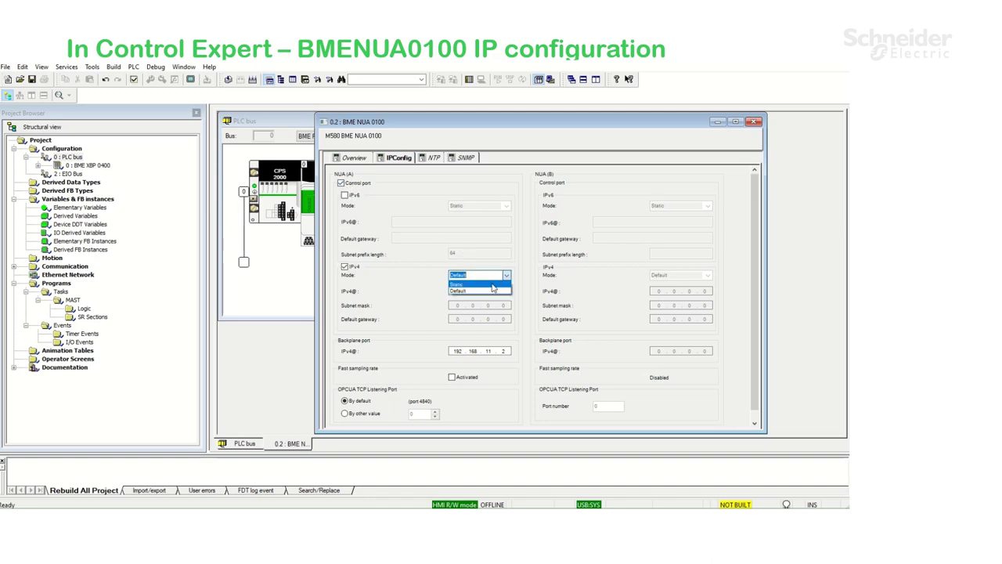
left_click(494, 288)
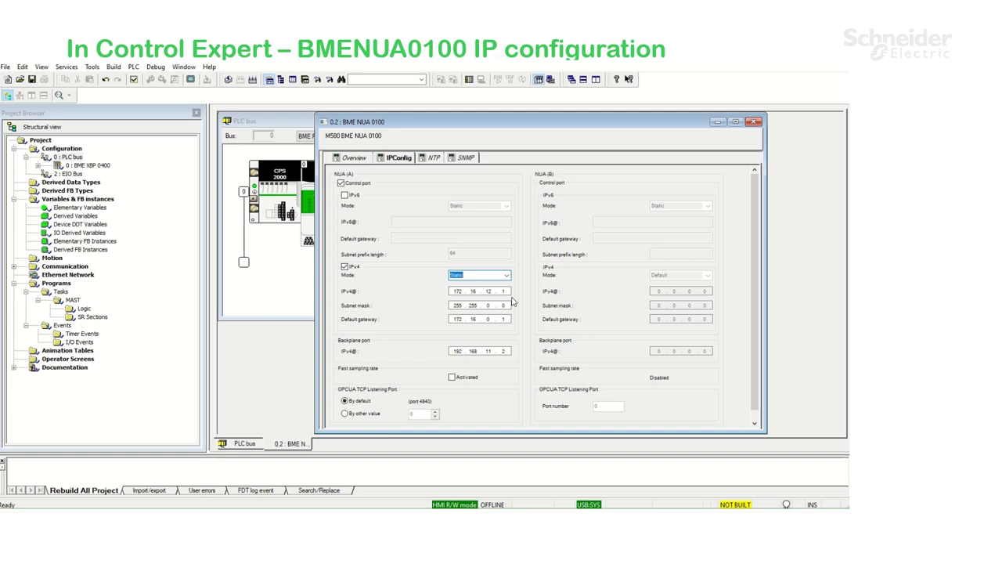
left_click(134, 81)
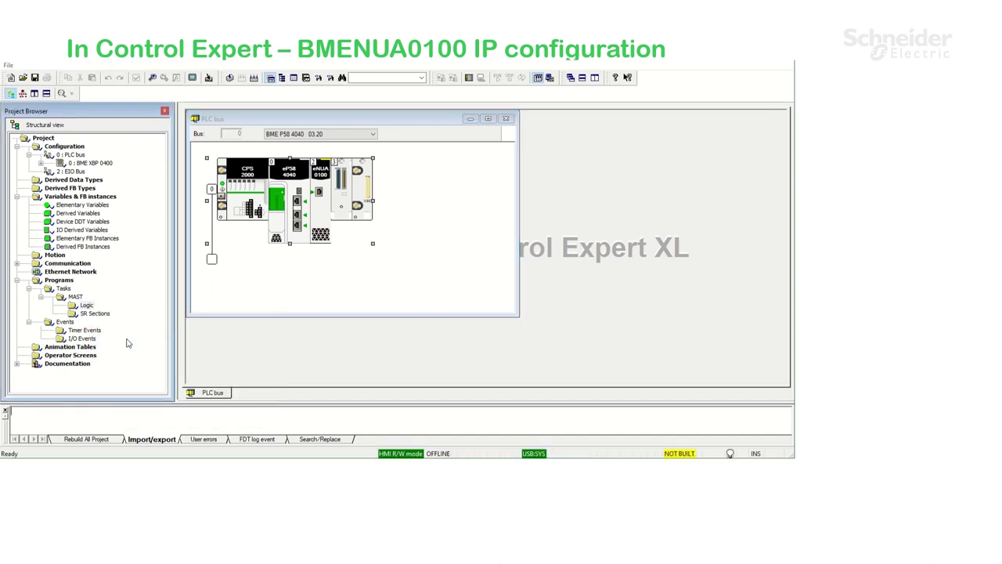
Import Counter.XBD into the MAST logic and maximize the Counter section editor
double_click(274, 129)
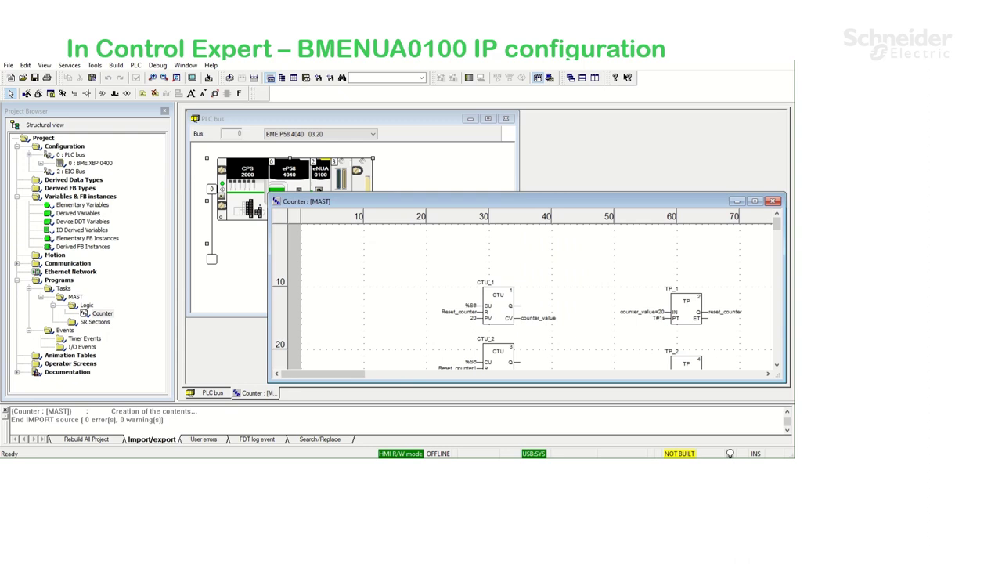
left_click(755, 201)
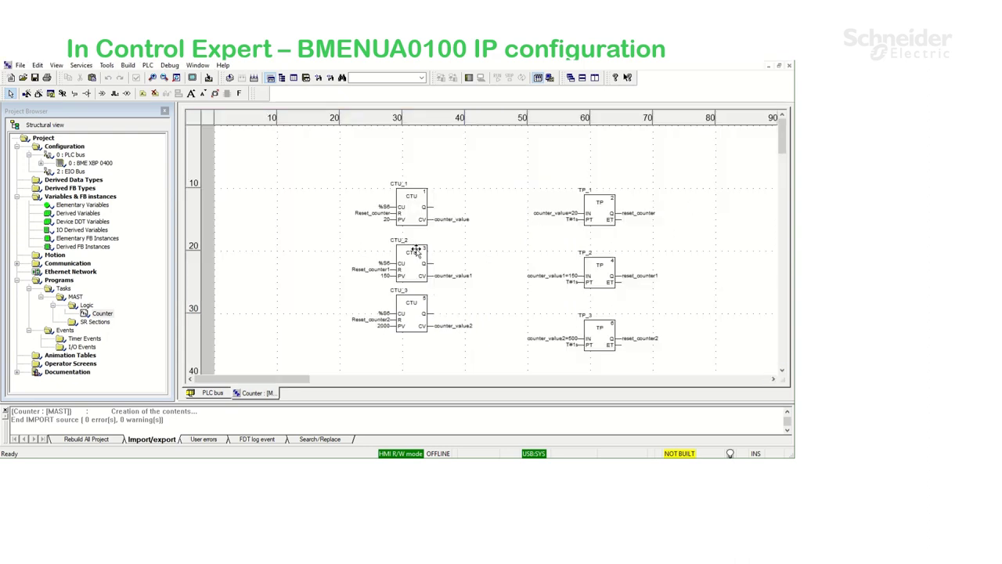
Mark counter_value, counter_value1 and counter_value2 as HMI variables in the Data Editor
double_click(77, 197)
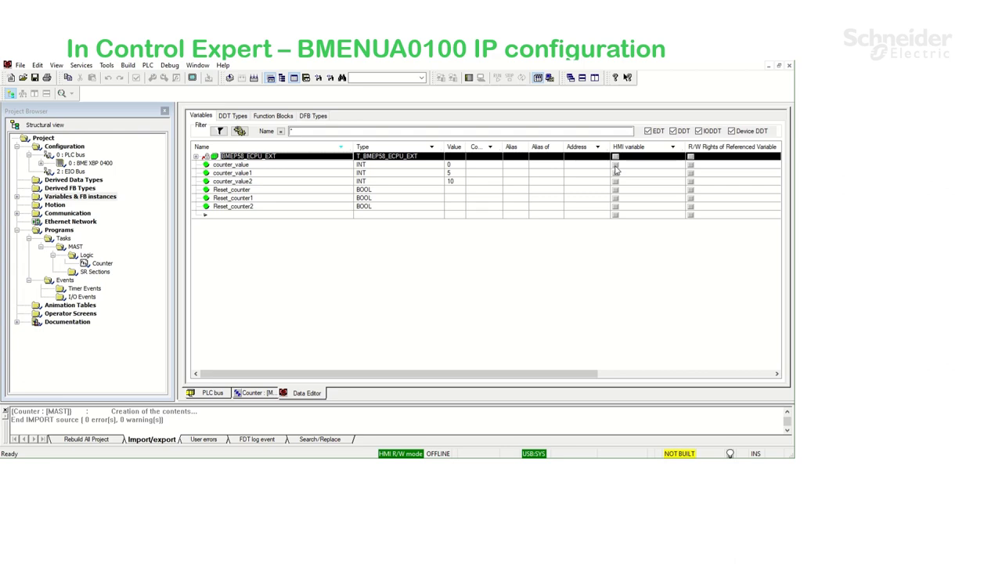
left_click(615, 166)
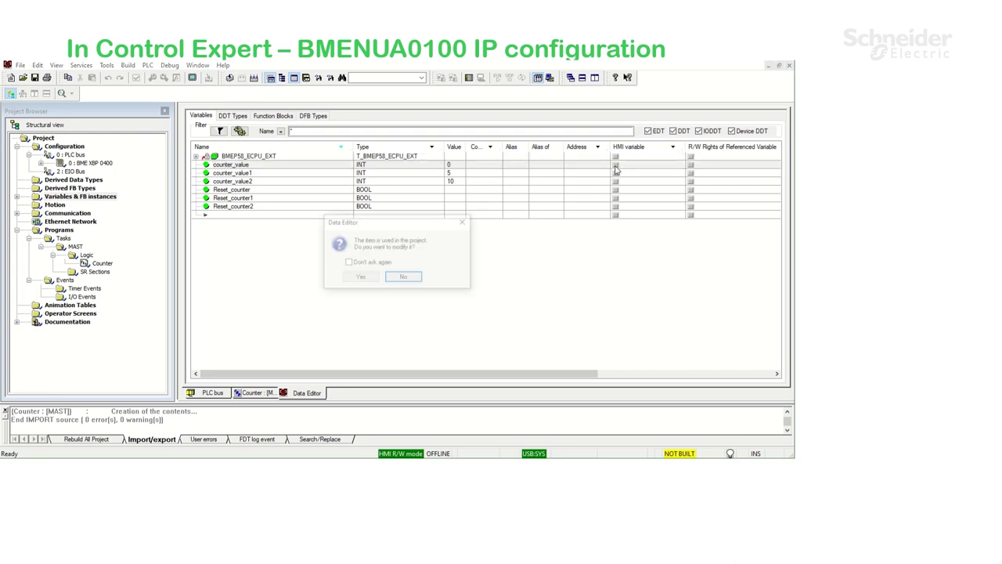
left_click(360, 281)
left_click(616, 166)
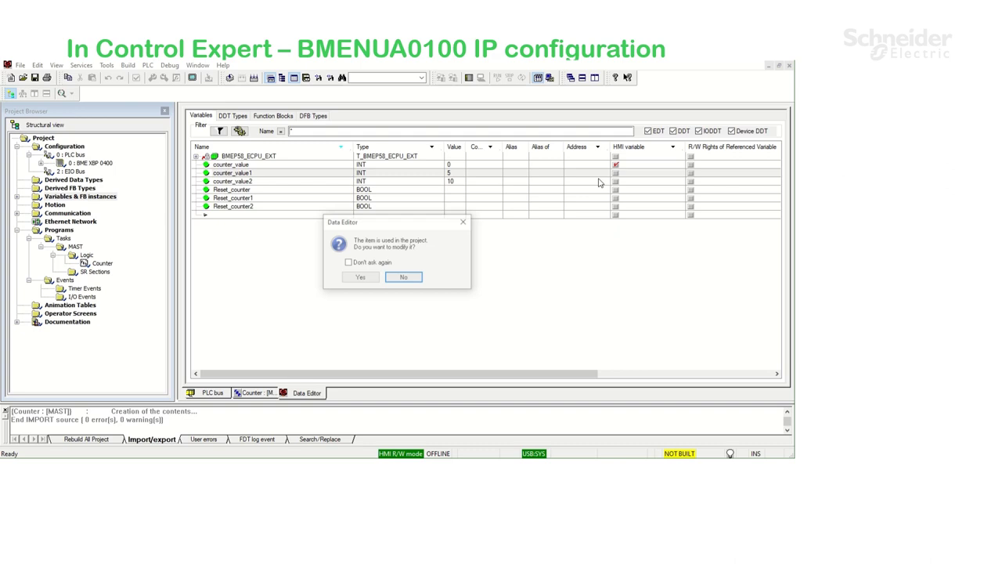
left_click(360, 278)
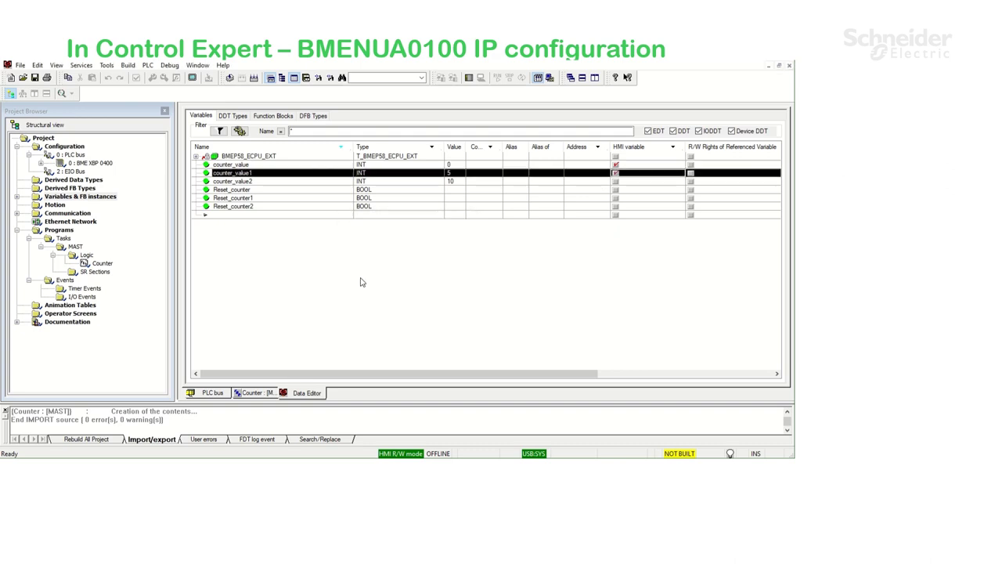
left_click(615, 181)
left_click(359, 278)
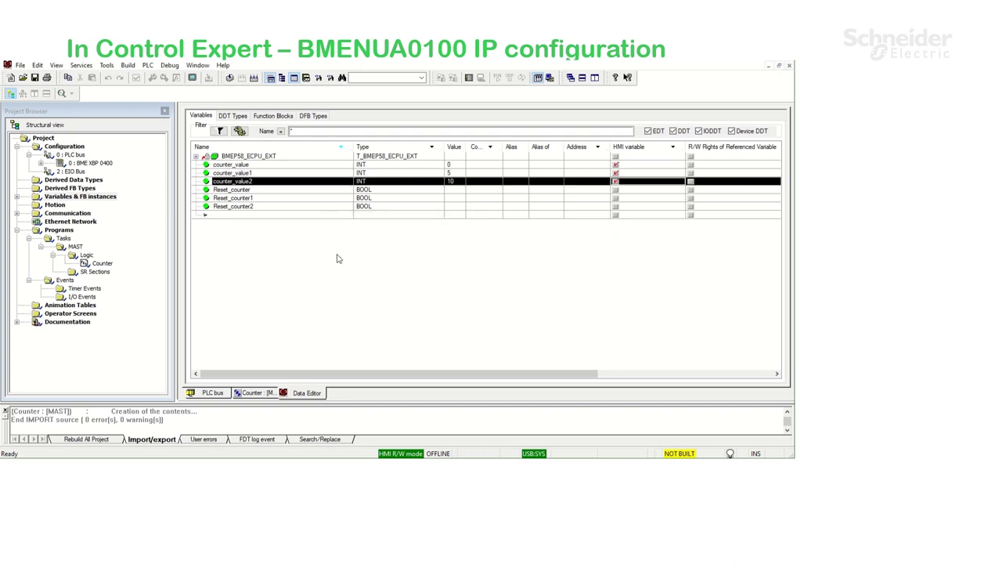
Set Project Settings' PLC embedded data to Only HMI variables
left_click(106, 65)
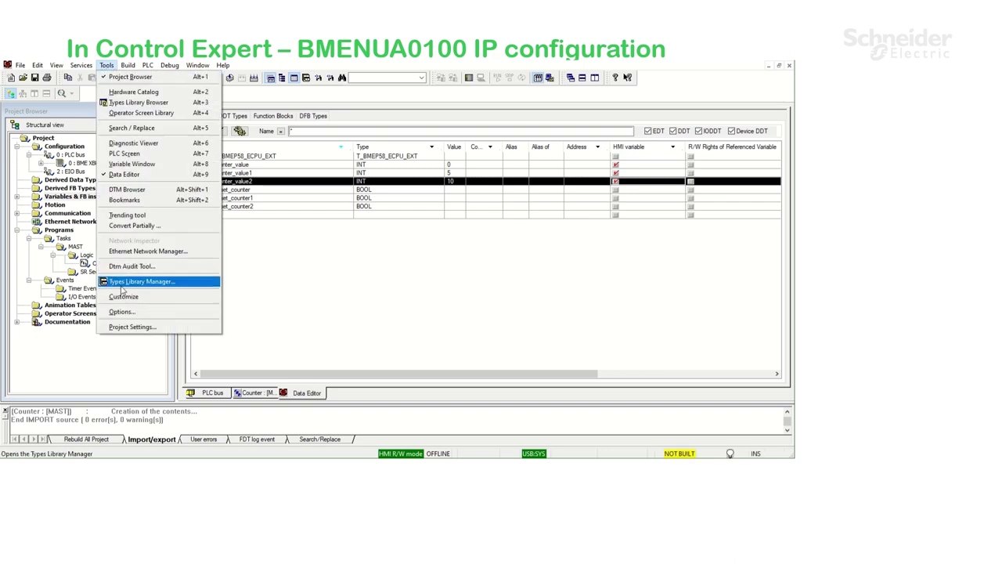
left_click(119, 327)
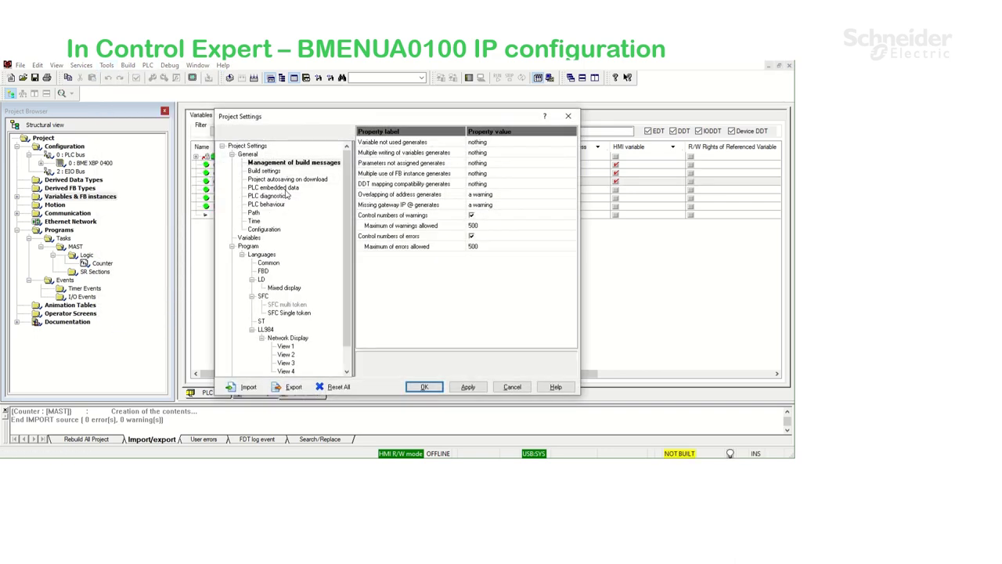
left_click(286, 191)
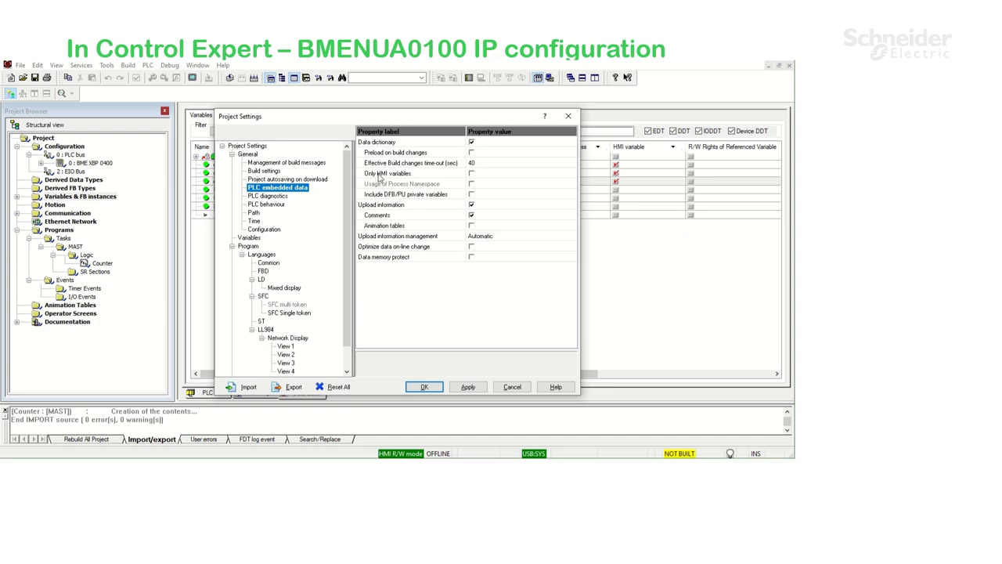
left_click(473, 174)
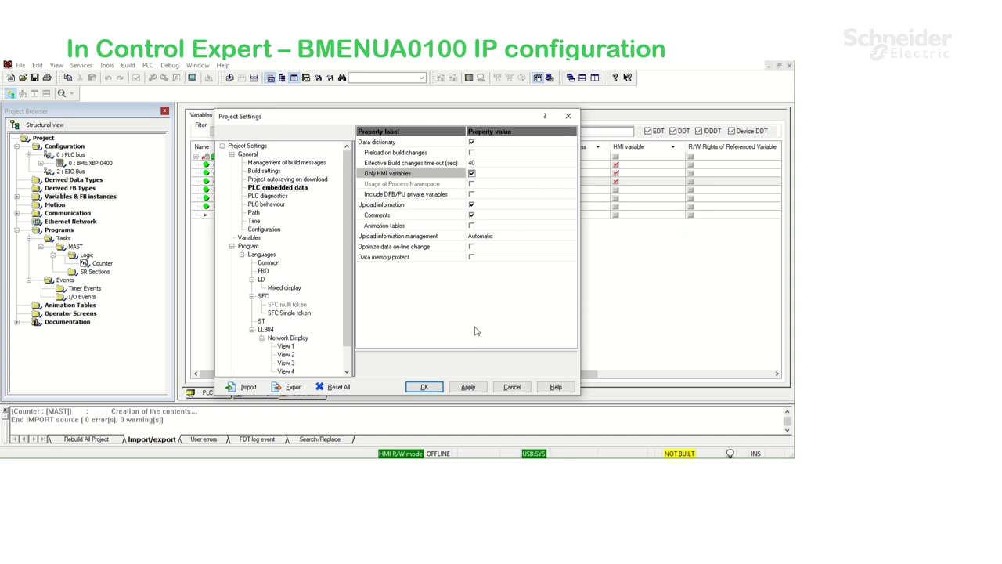
left_click(426, 387)
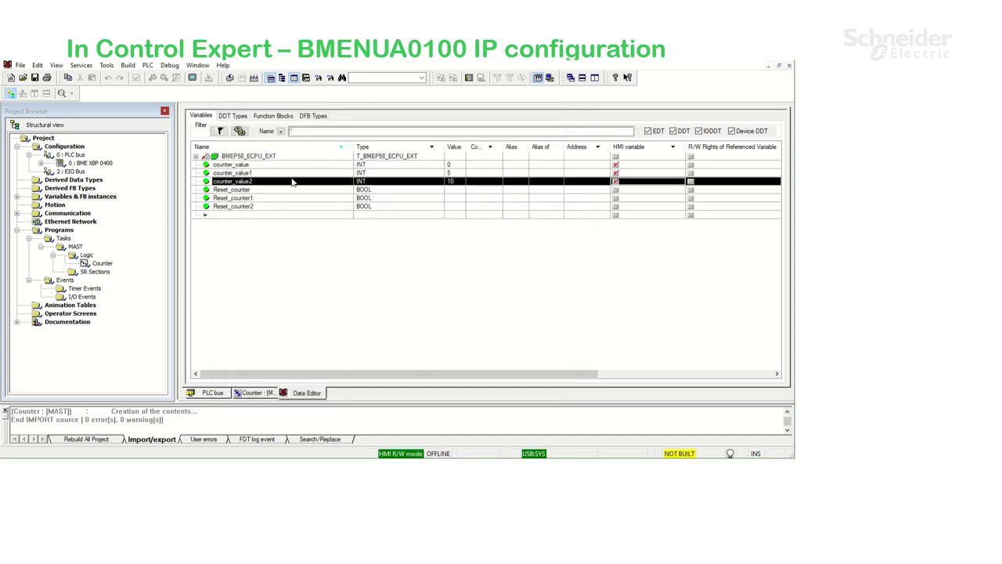
Rebuild all of the project, connect to the PLC and transfer the project to it
left_click(254, 78)
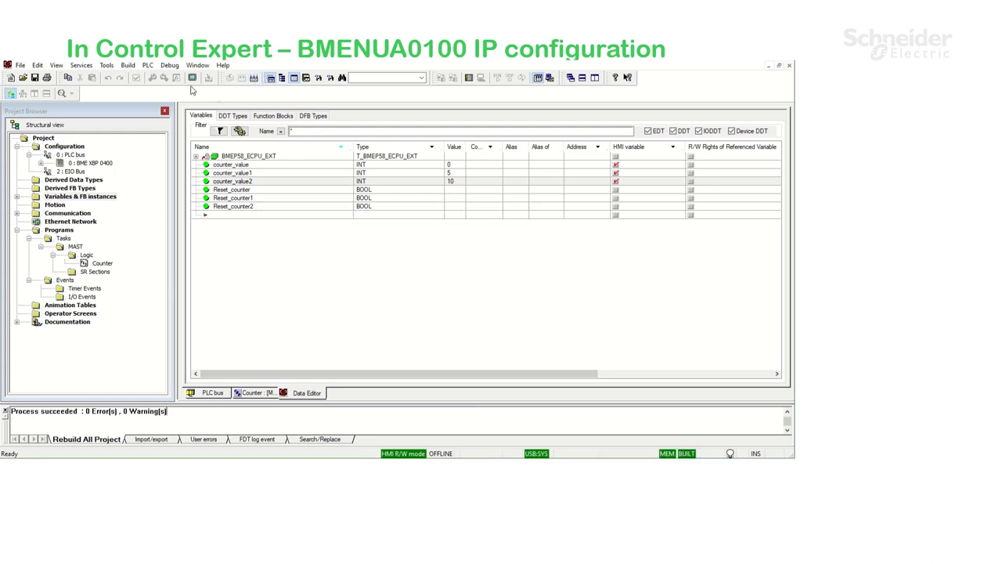
left_click(149, 66)
left_click(153, 76)
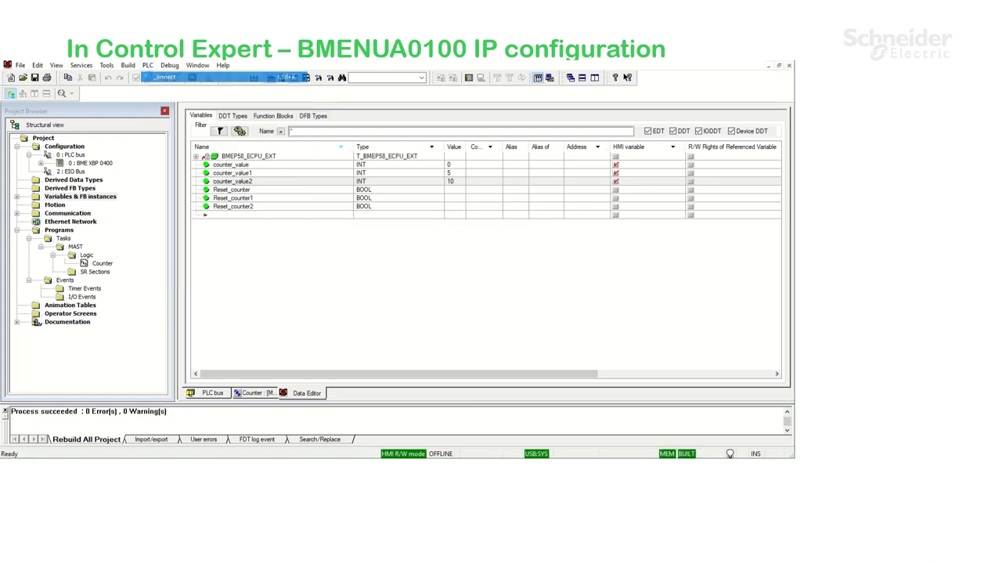
left_click(148, 66)
left_click(161, 136)
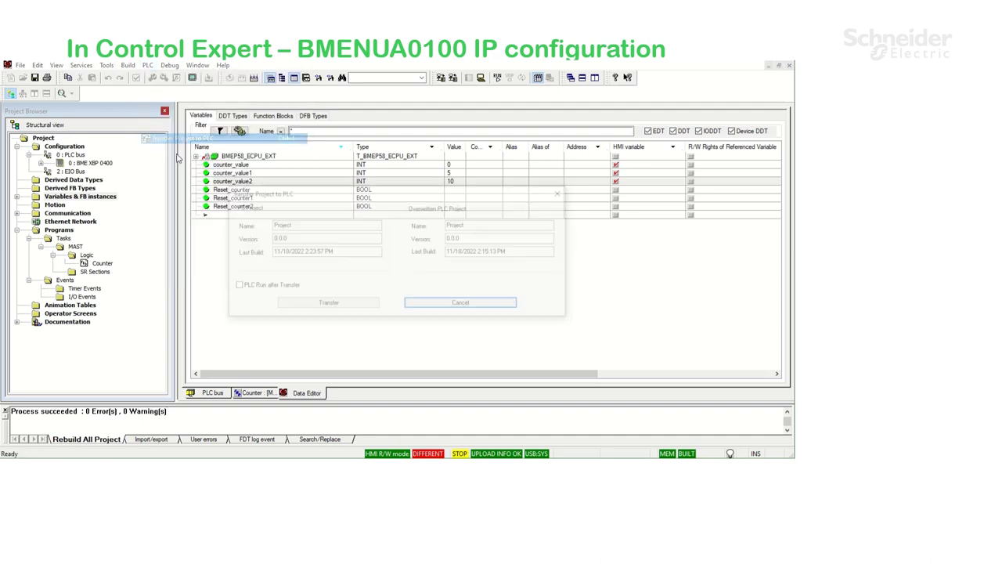
left_click(327, 305)
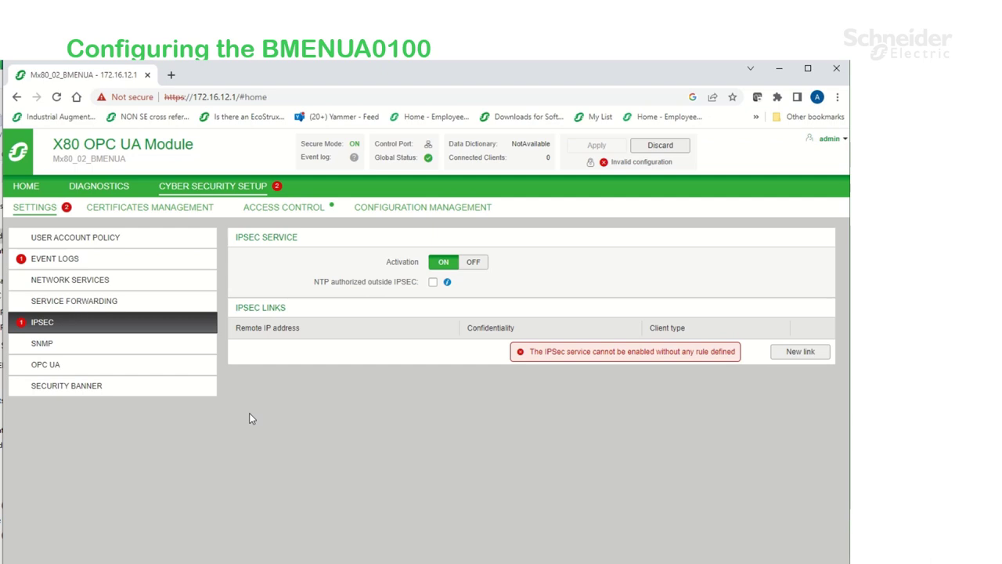
Turn the Event Logs service off and submit the change
left_click(75, 261)
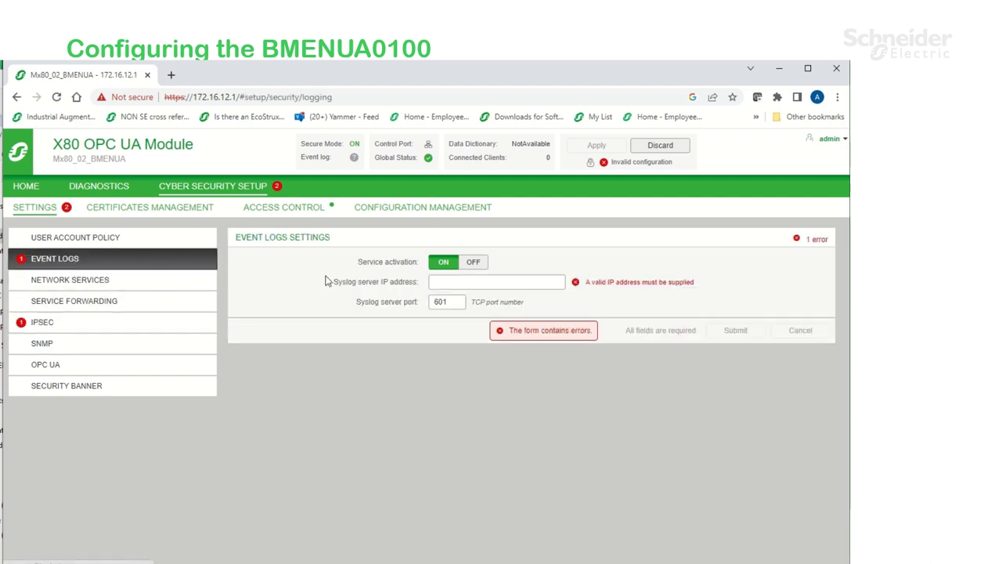
left_click(473, 264)
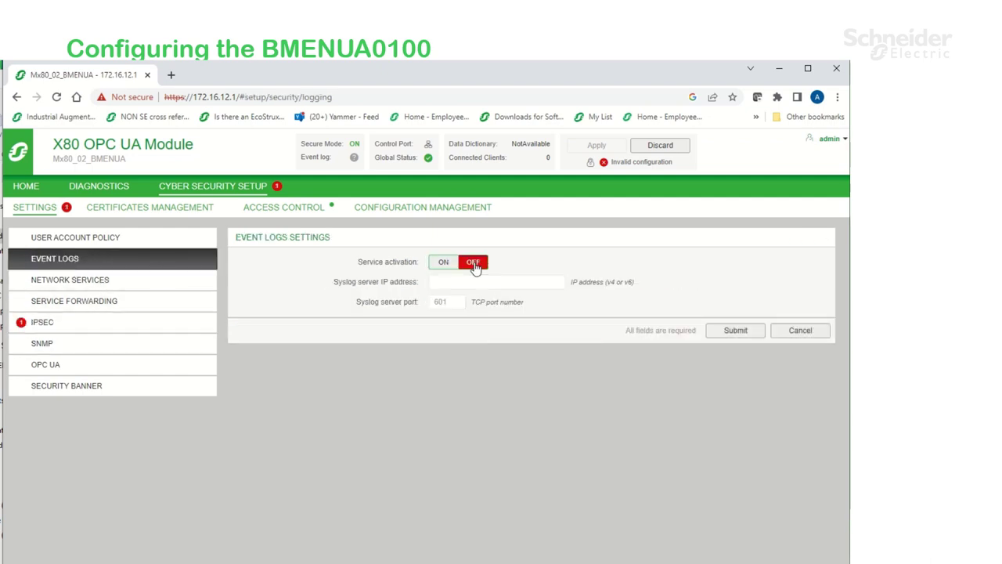
left_click(722, 330)
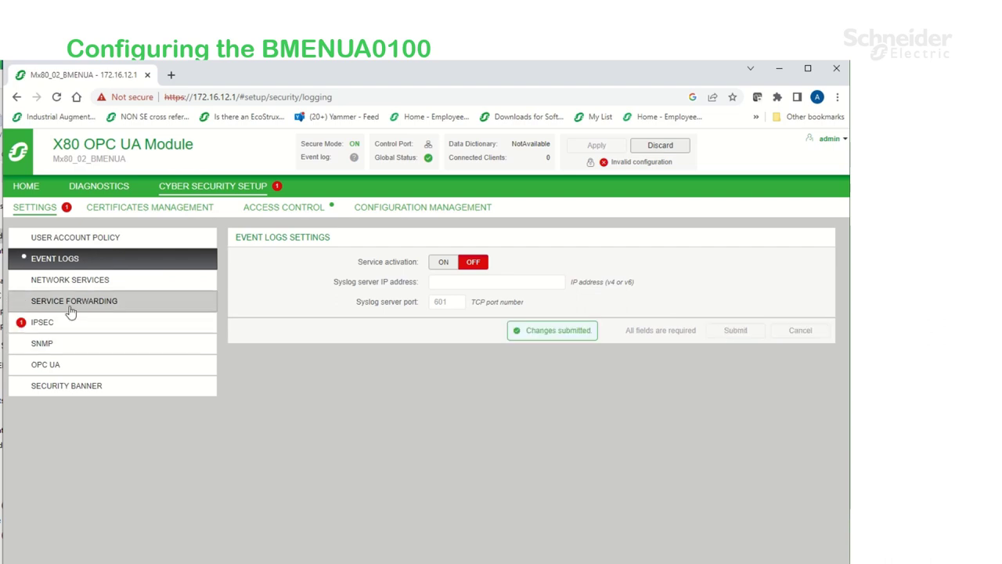
Turn IPSec activation off, review the OPC UA settings and show the user accounts list
left_click(62, 323)
left_click(478, 266)
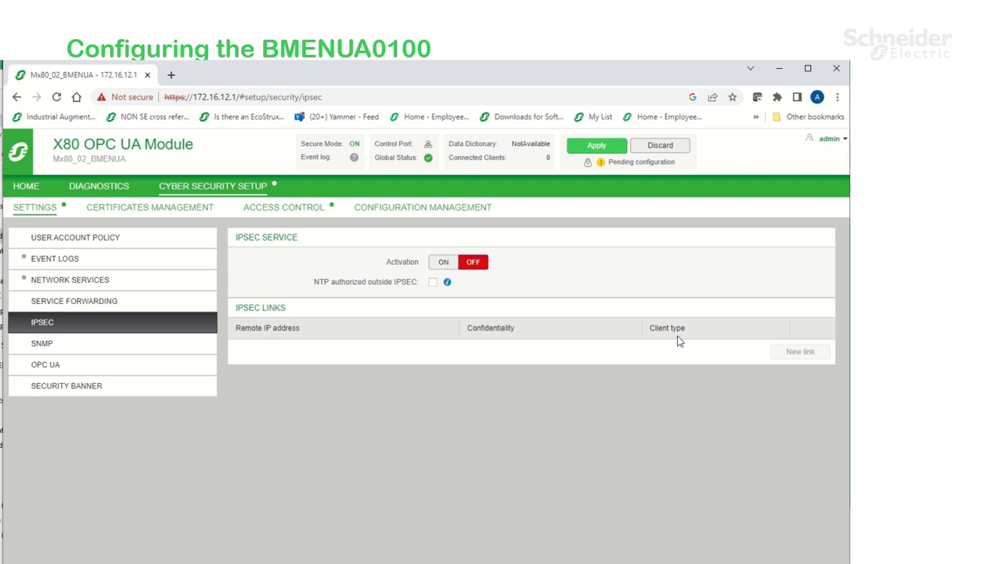
left_click(107, 366)
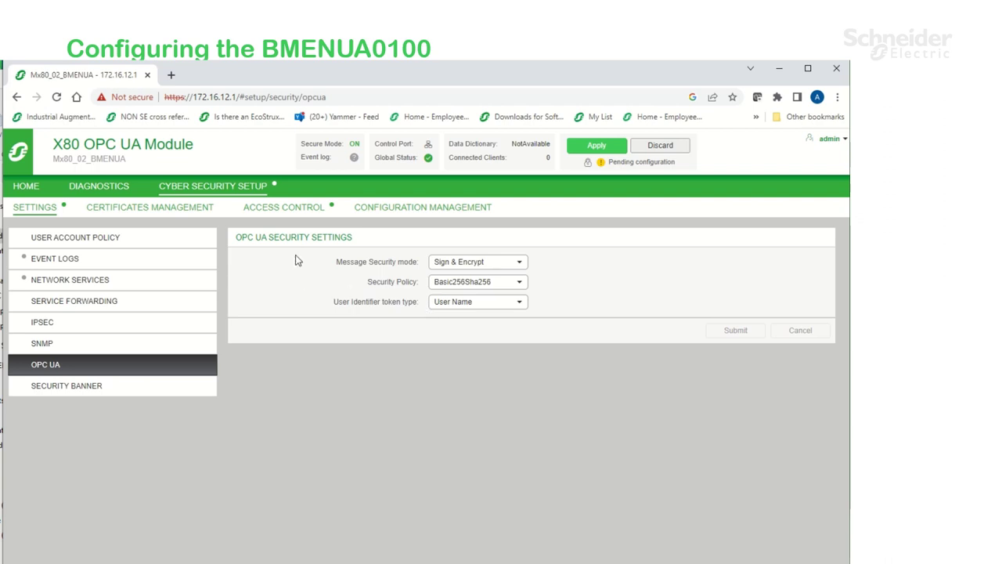
left_click(284, 212)
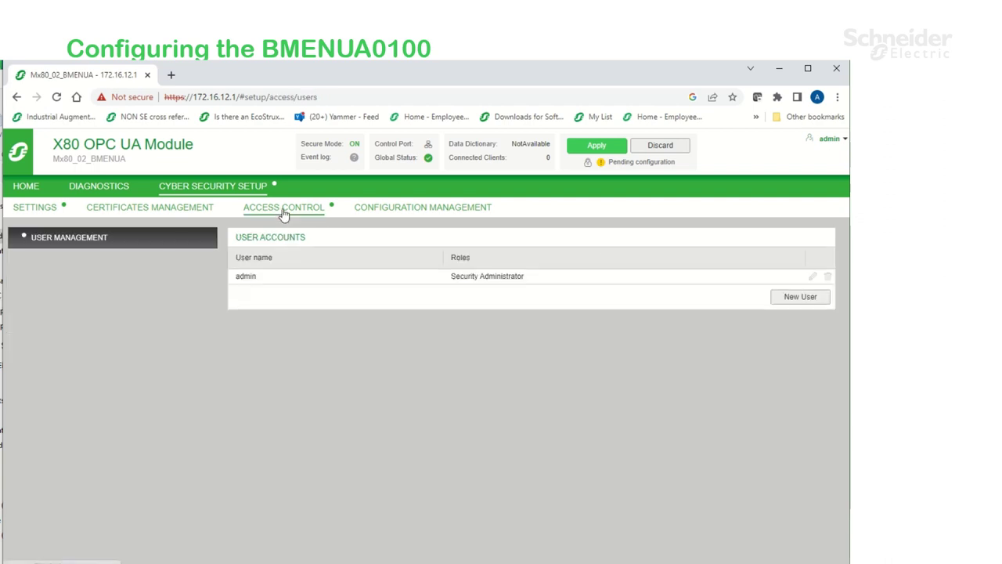
Add a new user with a name, password and confirmation, assigned the Operator role
left_click(801, 298)
left_click(436, 344)
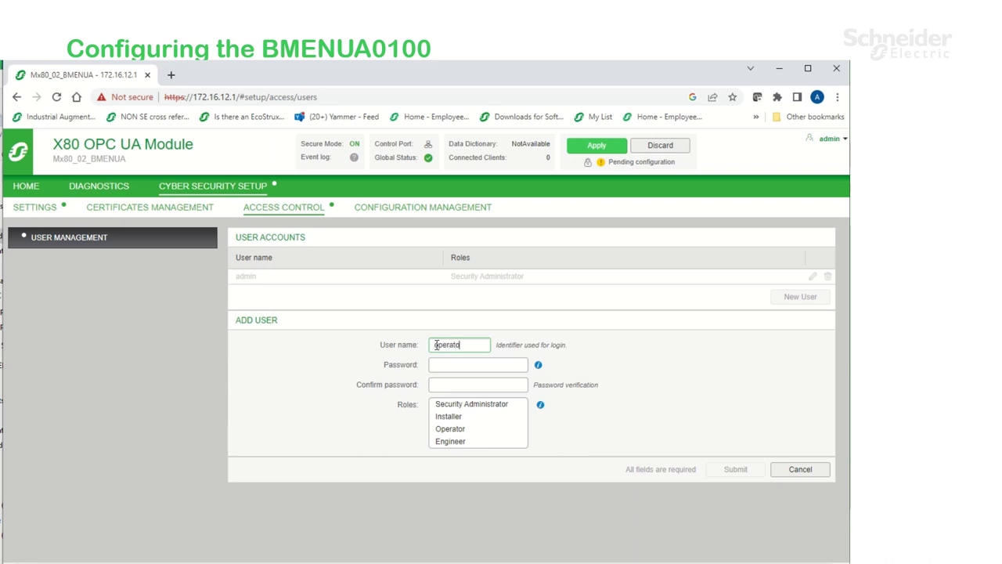
left_click(465, 367)
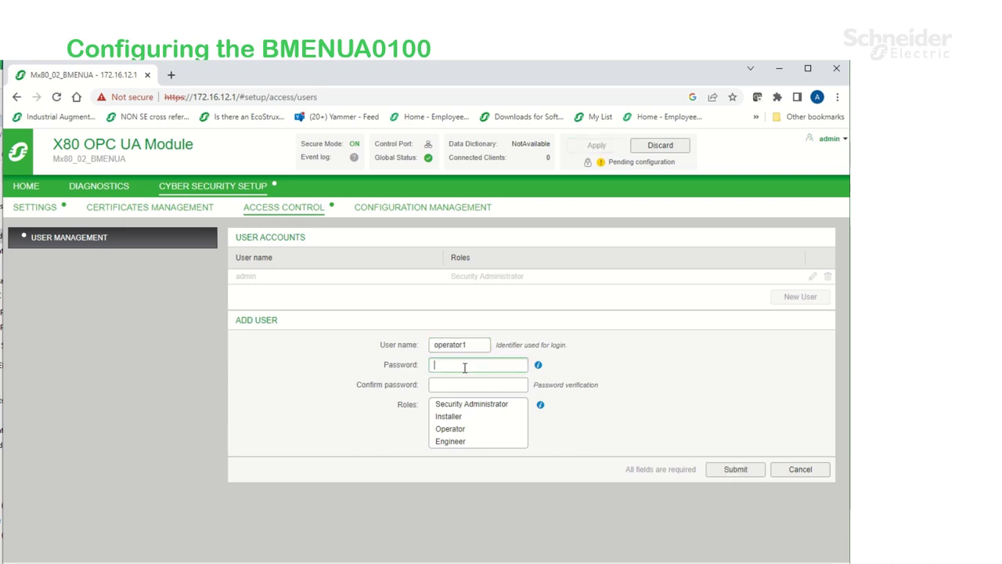
type("•••••••")
left_click(459, 380)
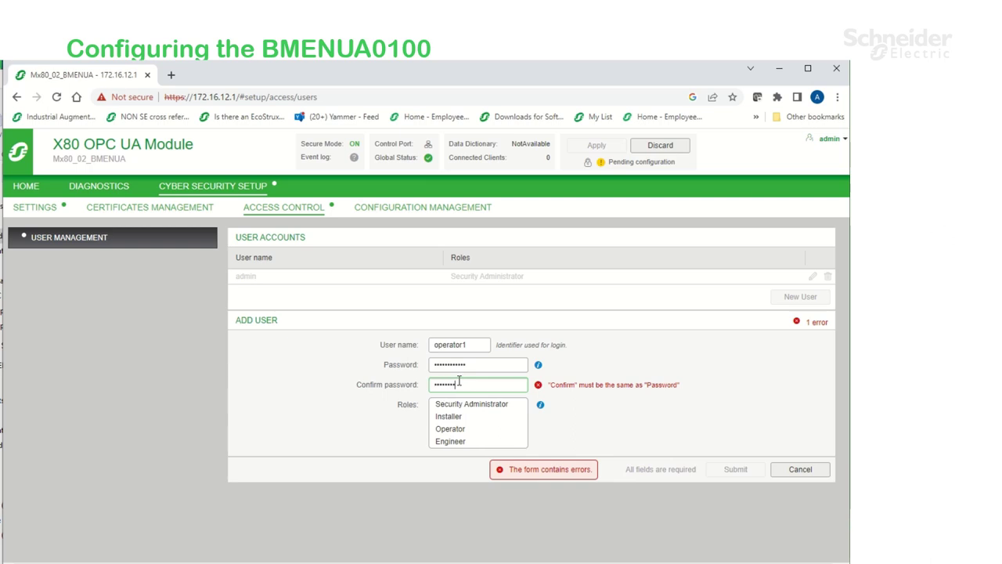
type("••••••••••••")
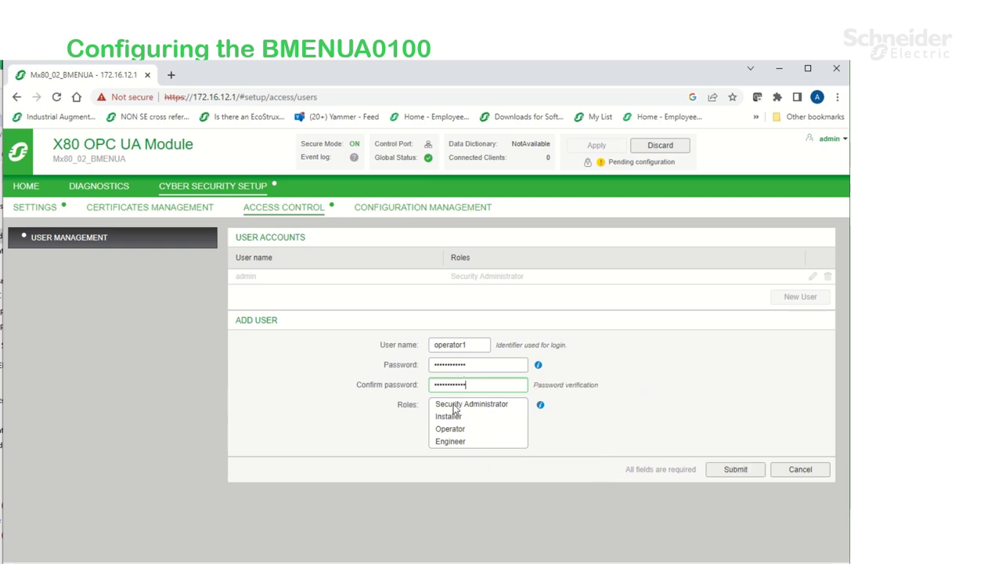
left_click(451, 428)
left_click(744, 473)
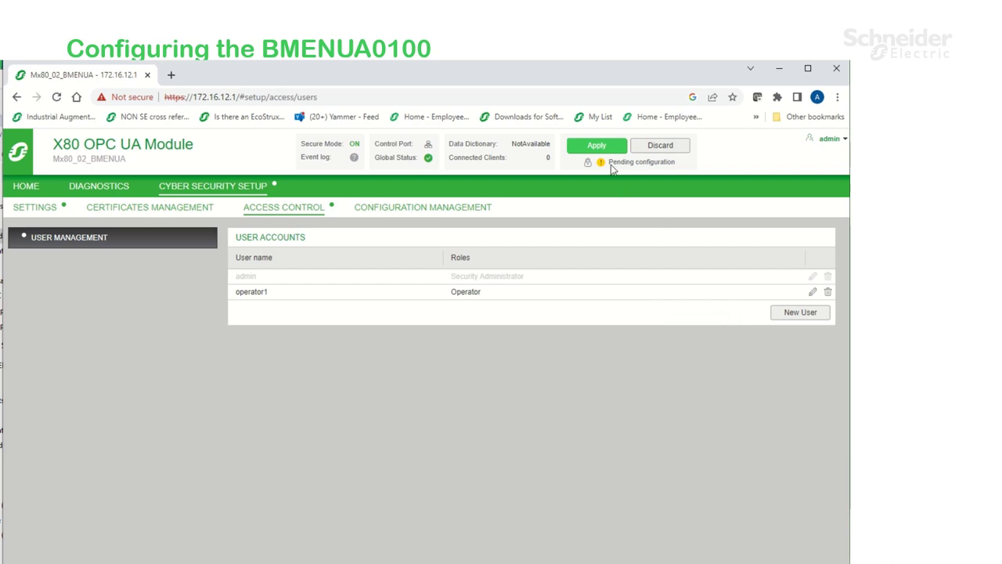
Apply the pending configuration to the module, then view its diagnostics page
left_click(599, 148)
left_click(474, 391)
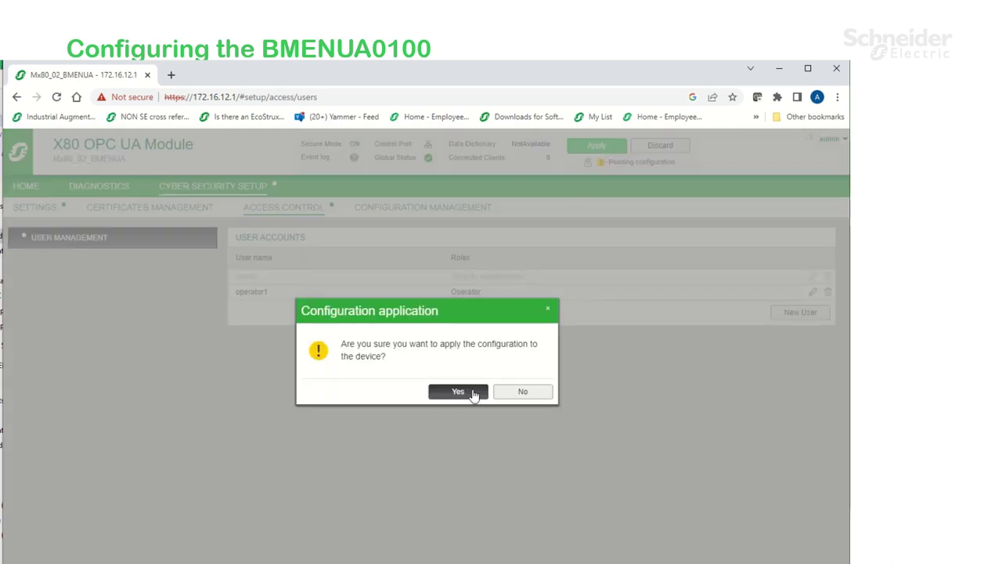
left_click(503, 392)
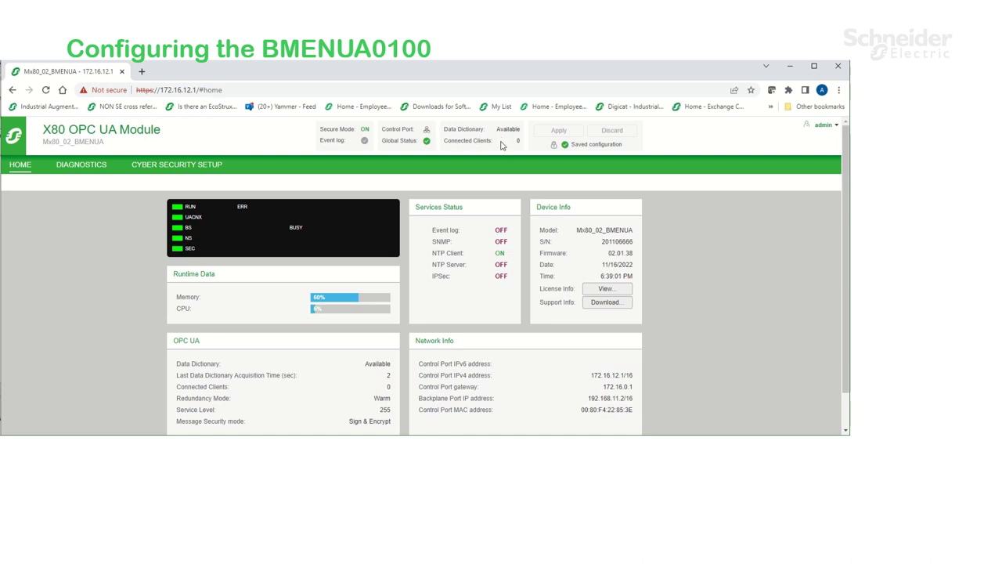
left_click(84, 165)
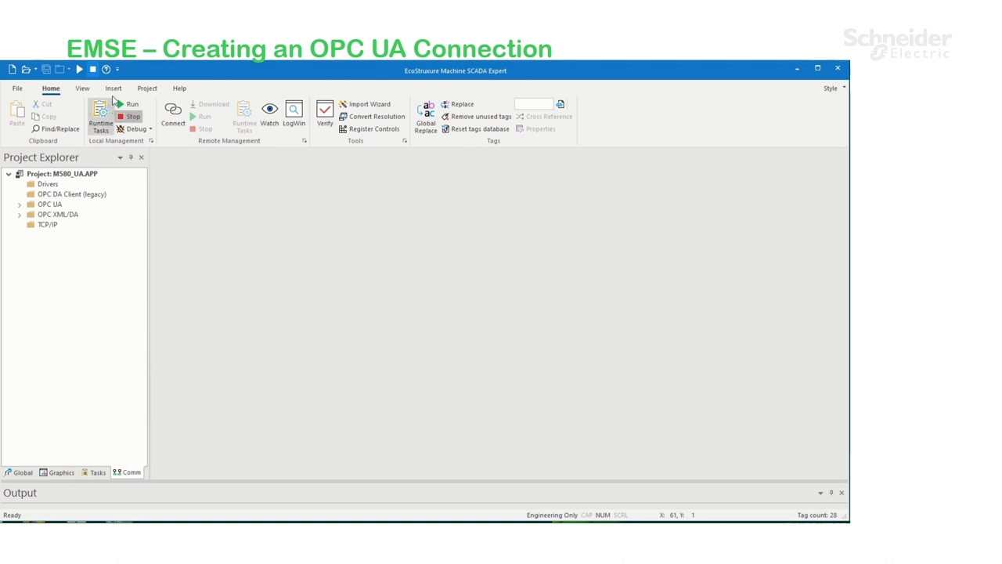
Create OPC UA connection OPC_UA to opc.tcp://172.16.12.1:4840 with the module user's credentials and 2000 ms timeout
left_click(114, 88)
left_click(343, 104)
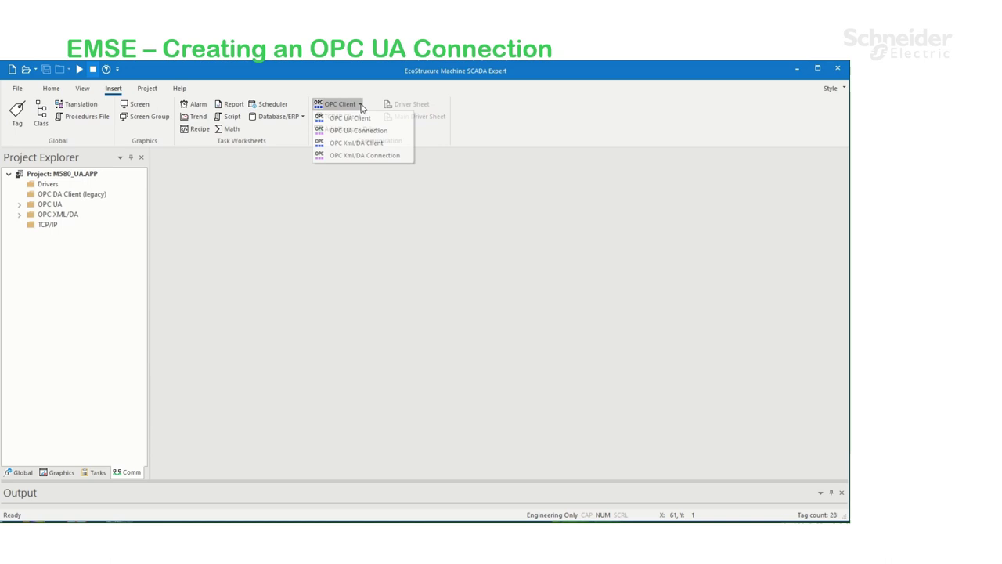
left_click(379, 131)
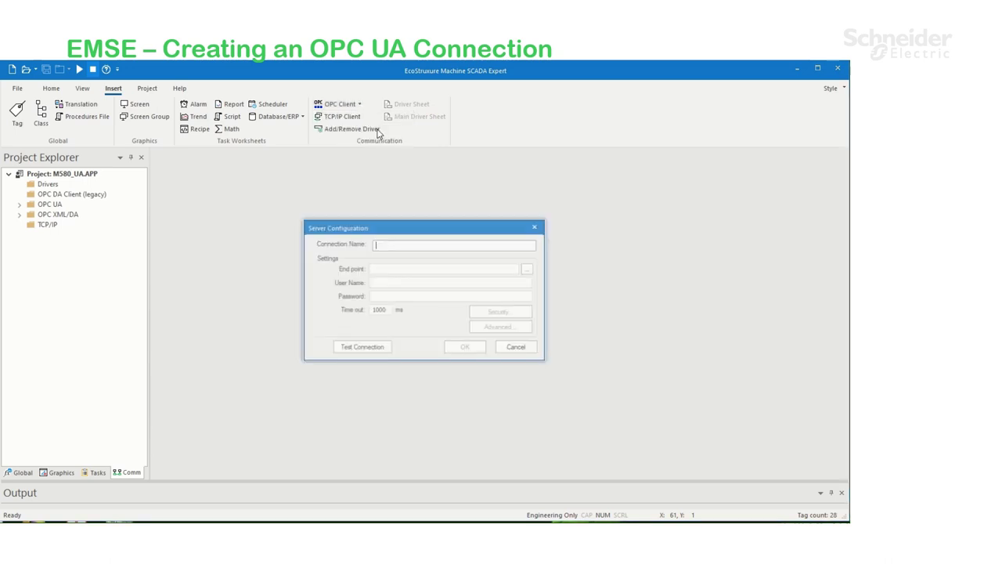
type("OPC_UA")
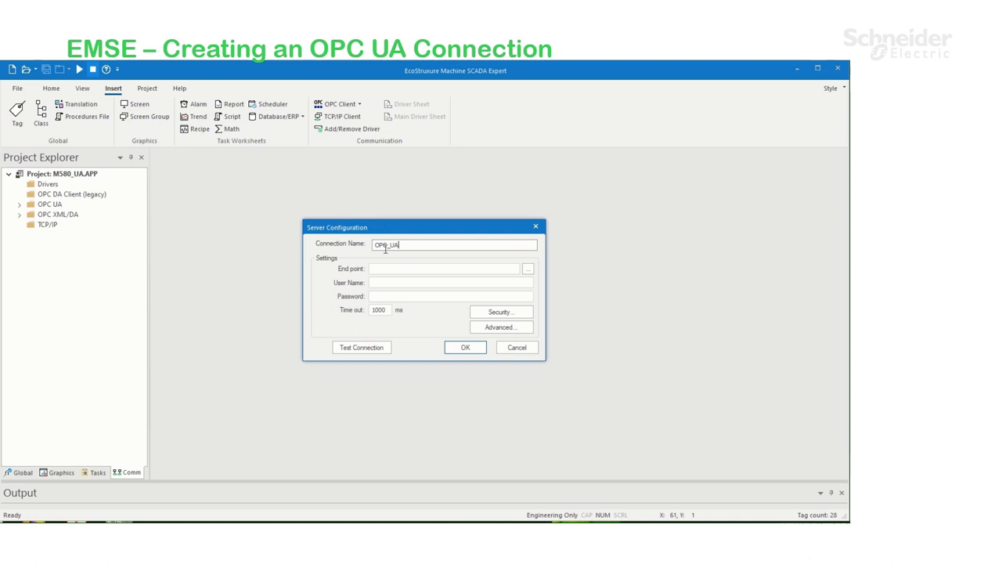
left_click(388, 268)
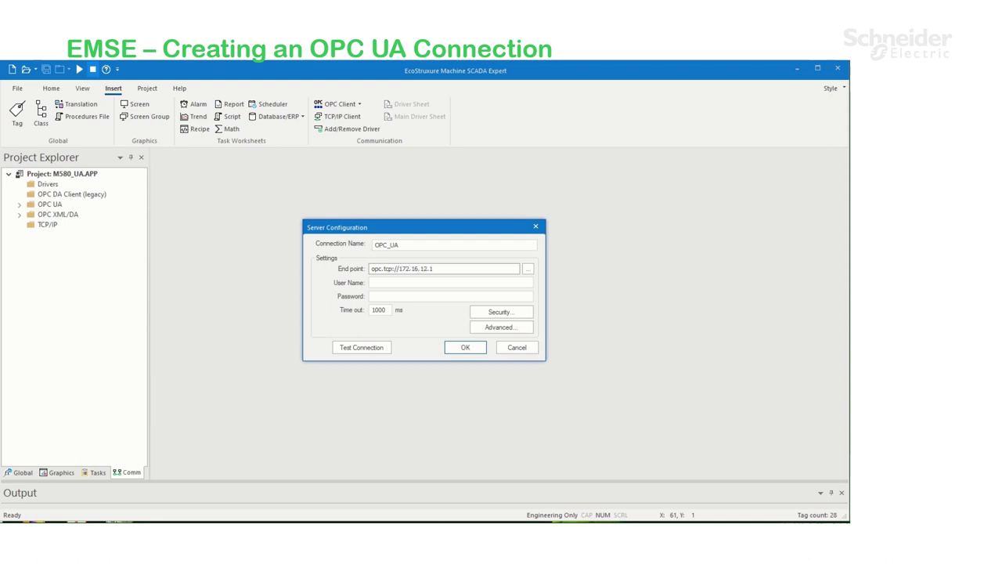
left_click(403, 283)
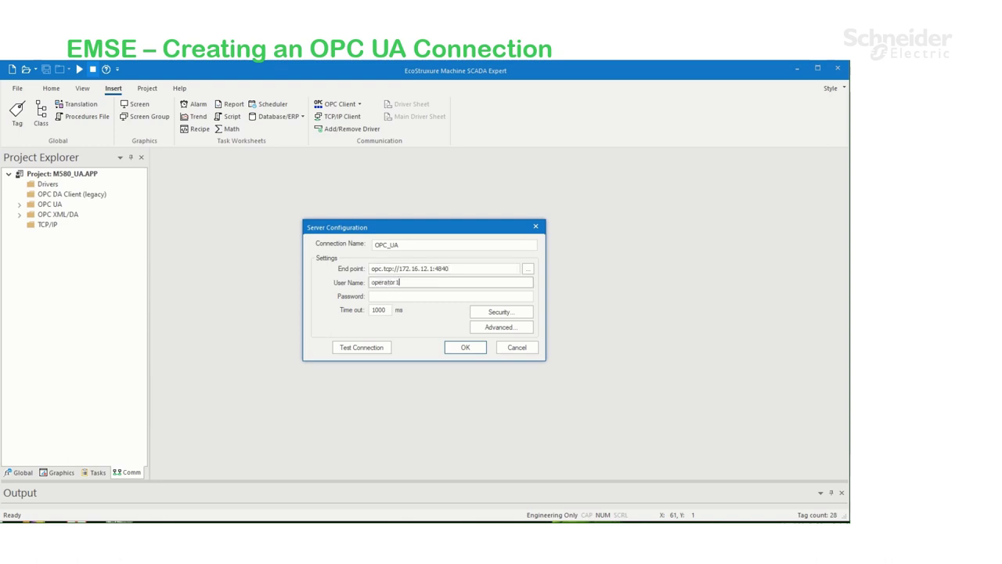
type("operator1")
left_click(400, 296)
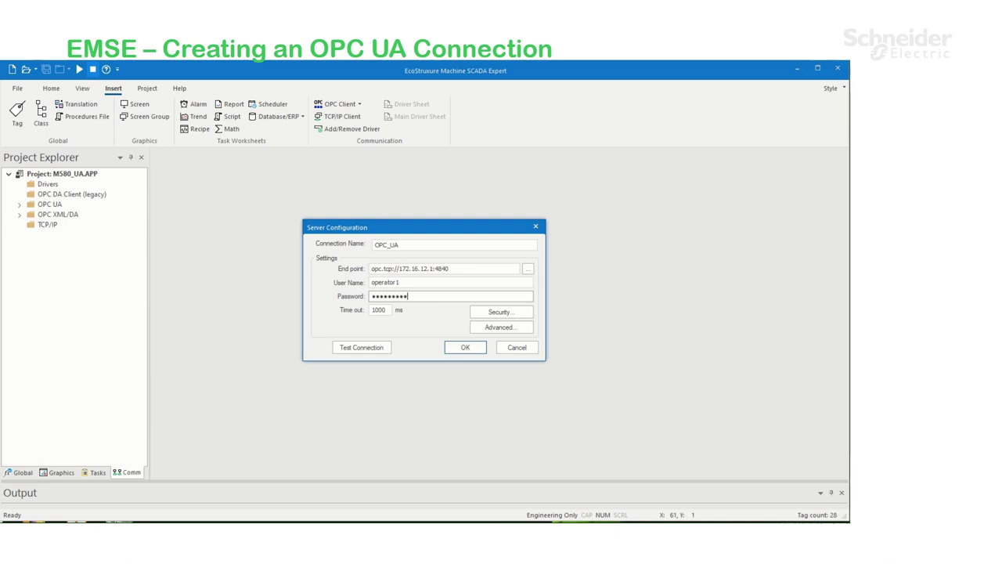
double_click(382, 310)
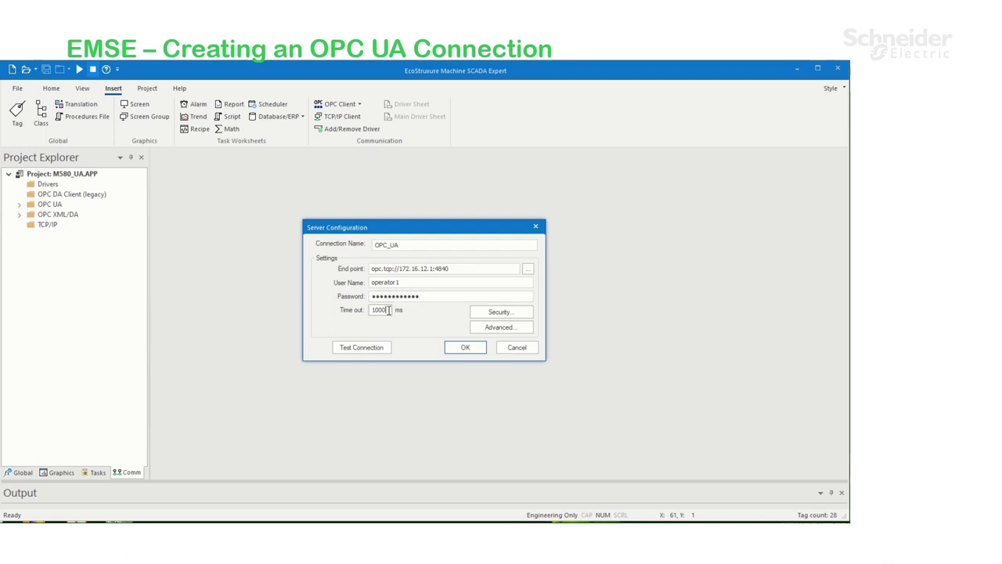
type("2")
Select the Sign And Encrypt endpoint and generate a new self-signed client certificate
left_click(481, 313)
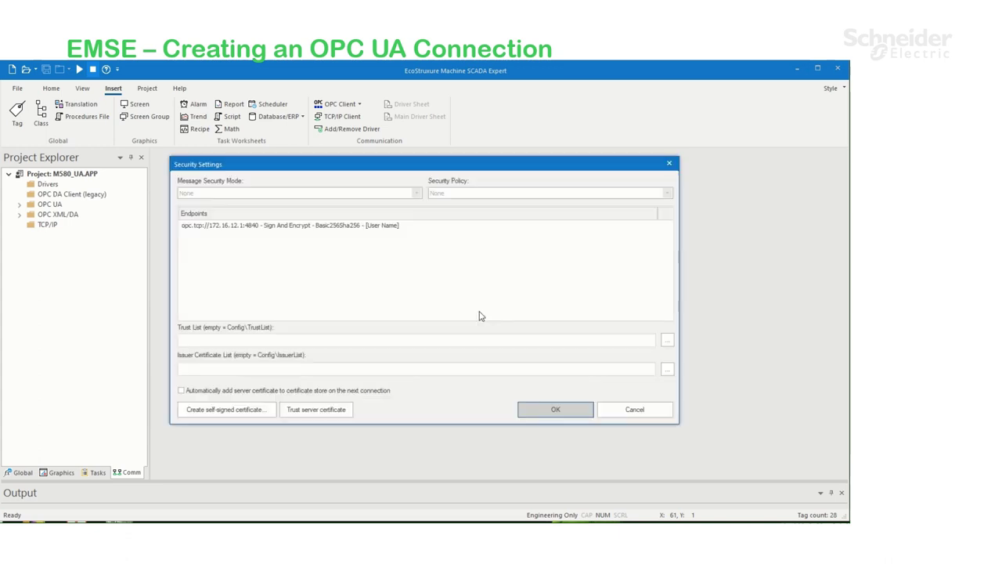
left_click(334, 226)
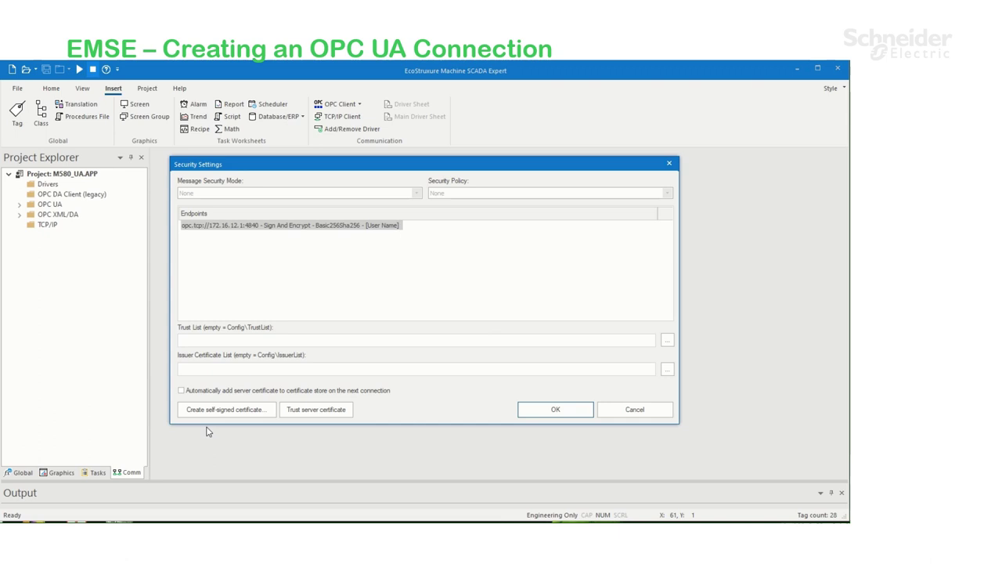
left_click(241, 415)
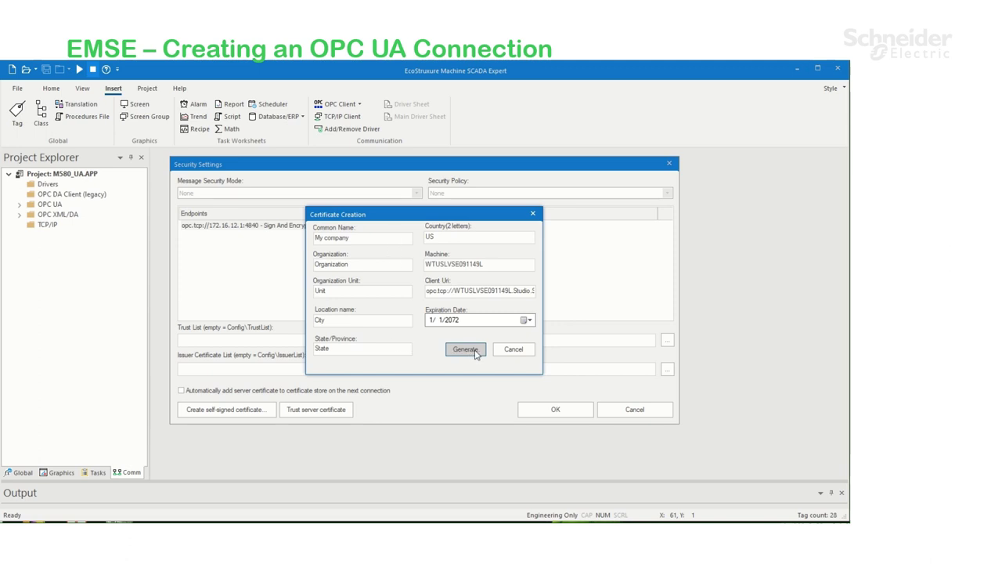
left_click(474, 353)
left_click(417, 323)
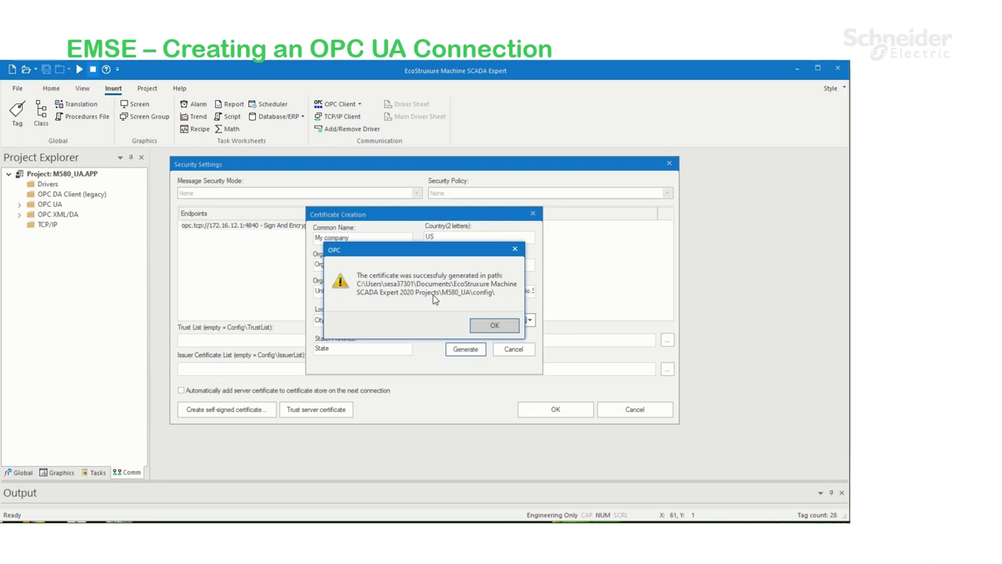
left_click(495, 325)
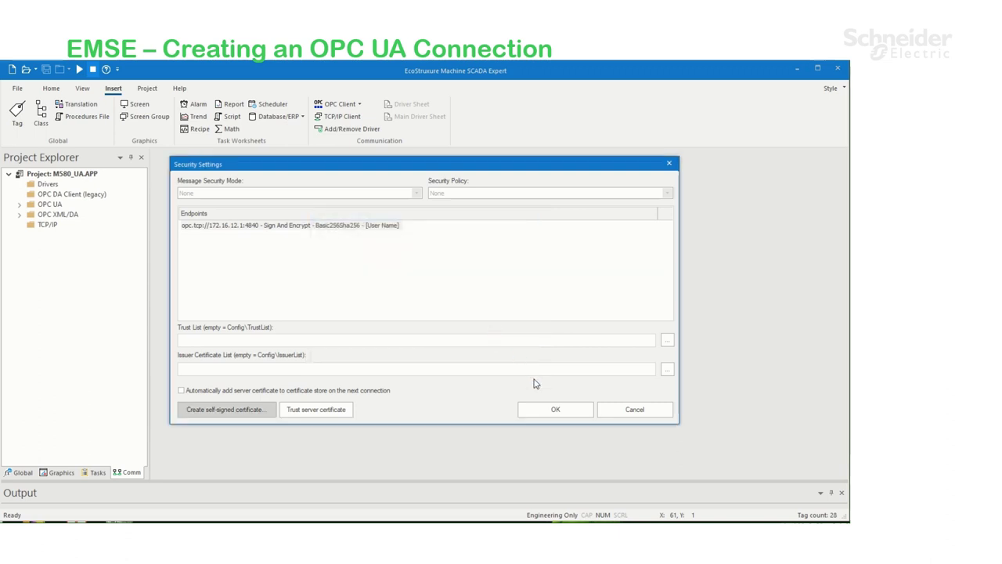
Trust the OPC UA module's server certificate
left_click(318, 416)
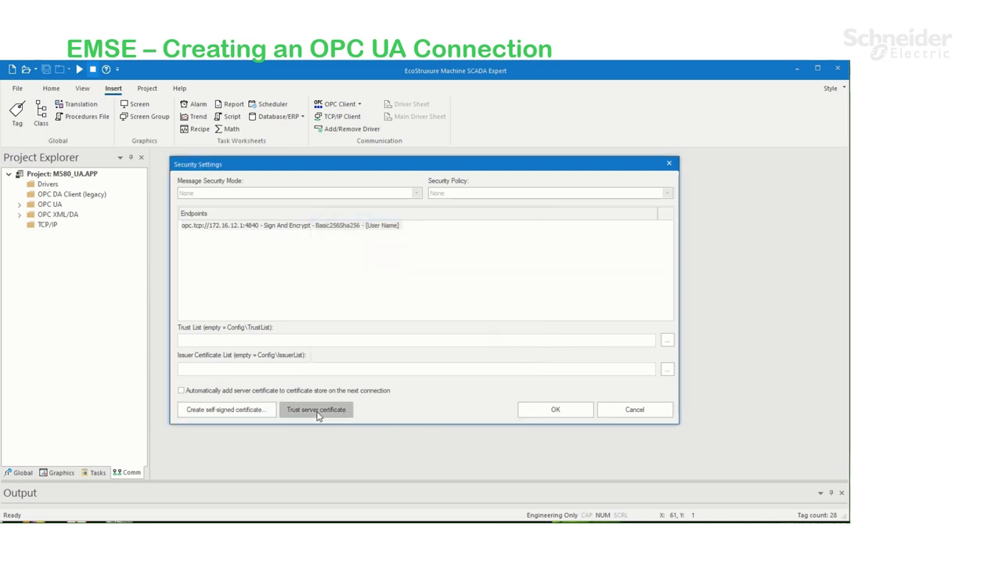
left_click(440, 324)
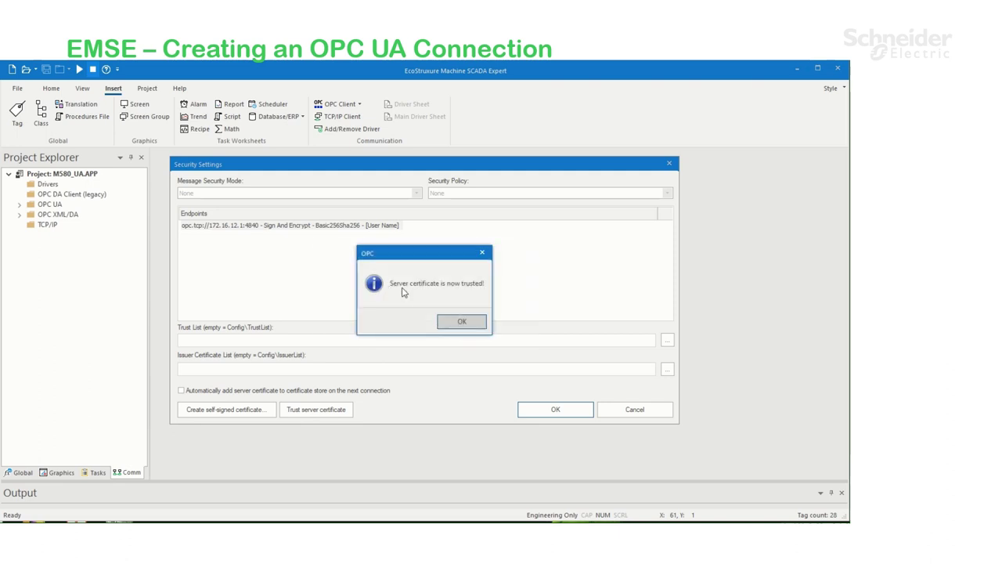
left_click(462, 322)
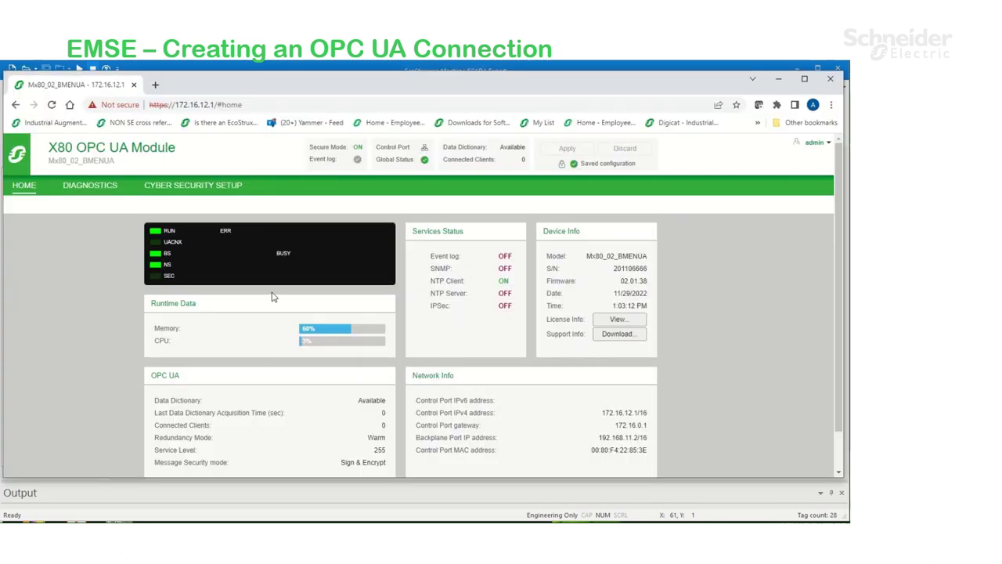
Add UAClientCertificate.der to the module's Trust List under Cyber Security Setup > Certificates Management
left_click(194, 188)
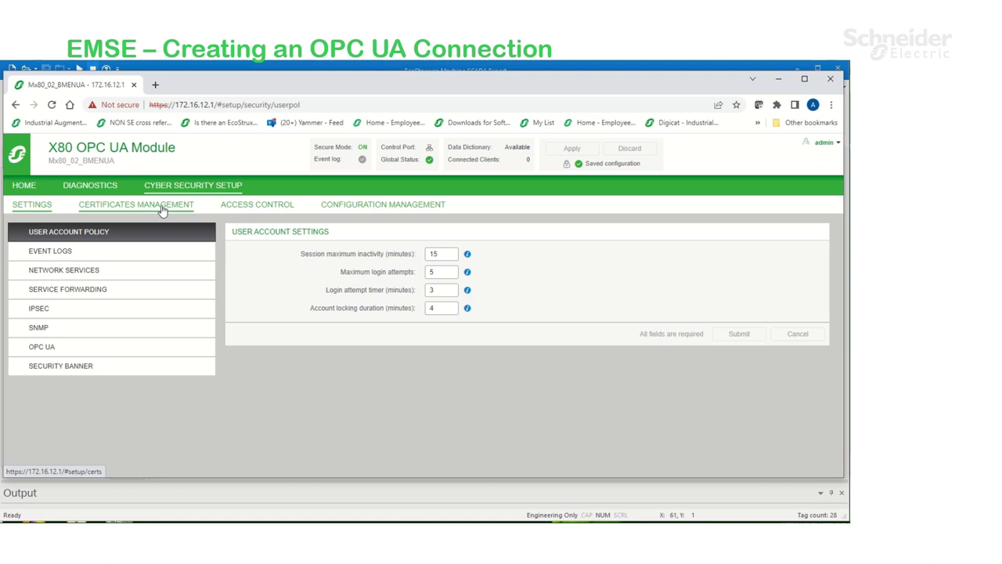
left_click(162, 209)
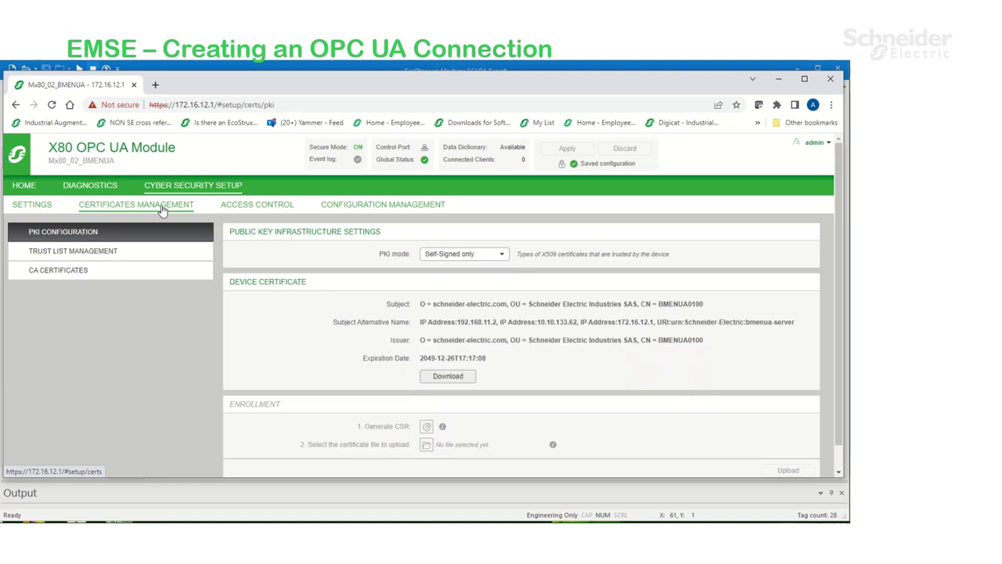
left_click(69, 253)
left_click(793, 274)
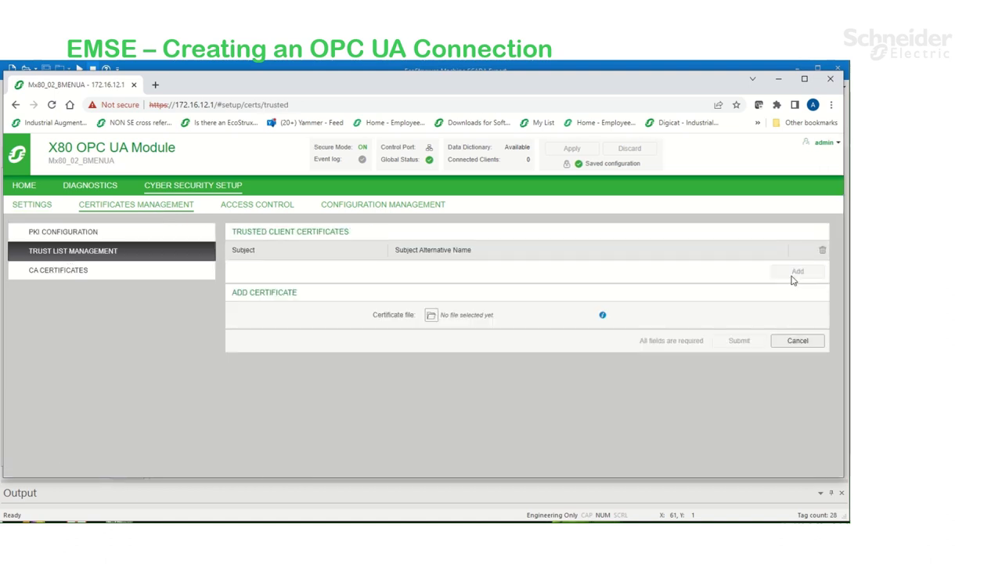
left_click(430, 316)
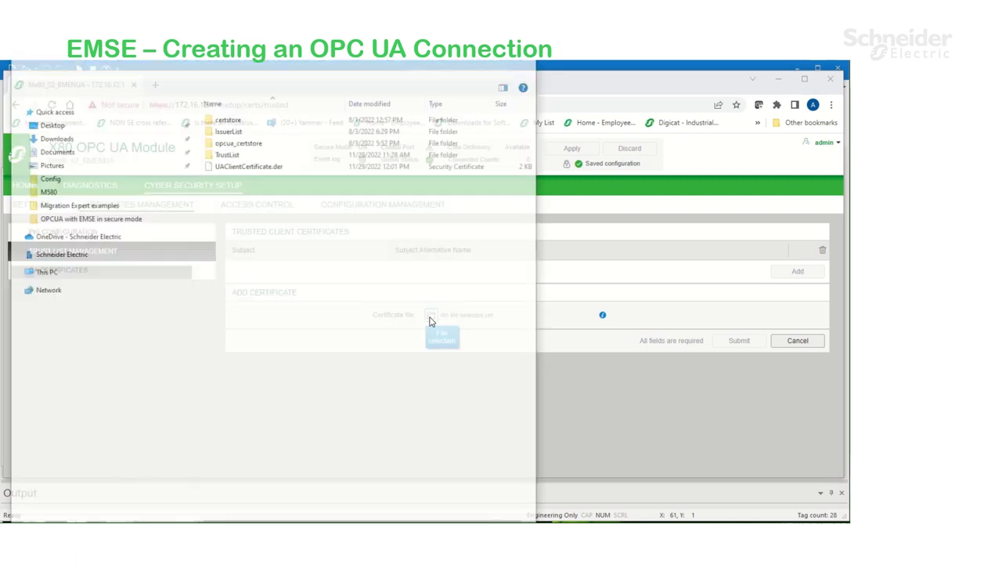
left_click(262, 166)
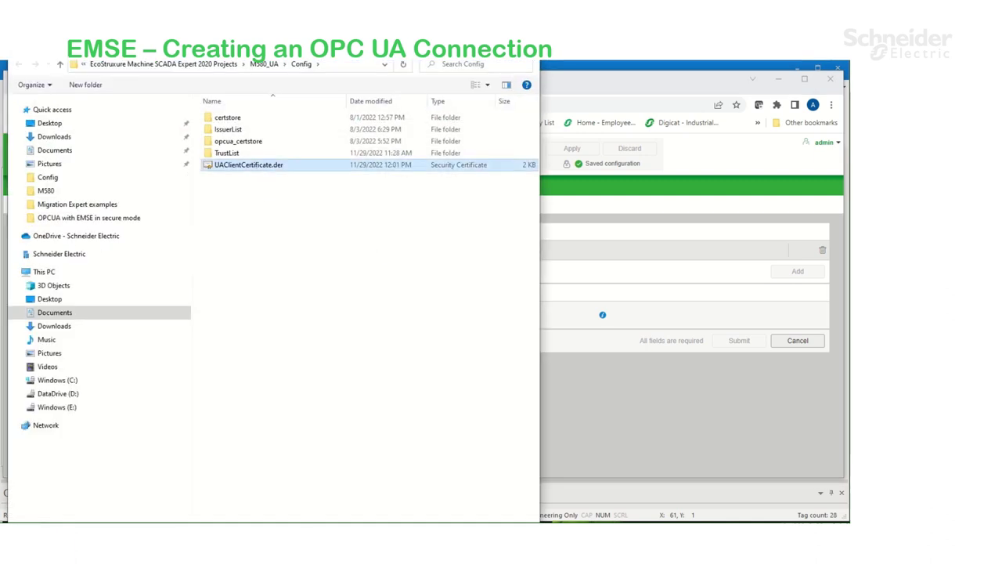
key("Return")
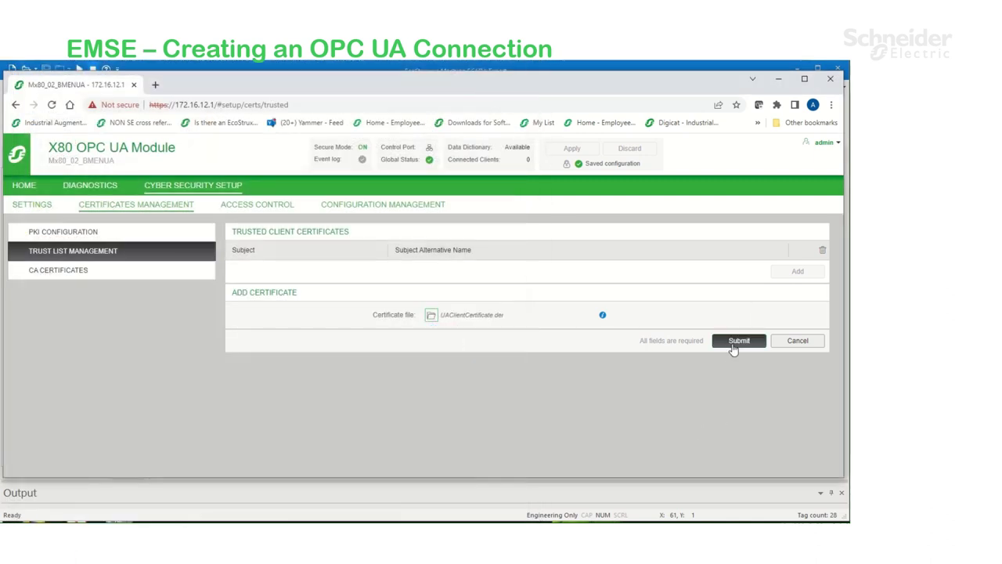
left_click(734, 343)
Apply the pending configuration to the BMENUA0100 and confirm with Yes
left_click(579, 151)
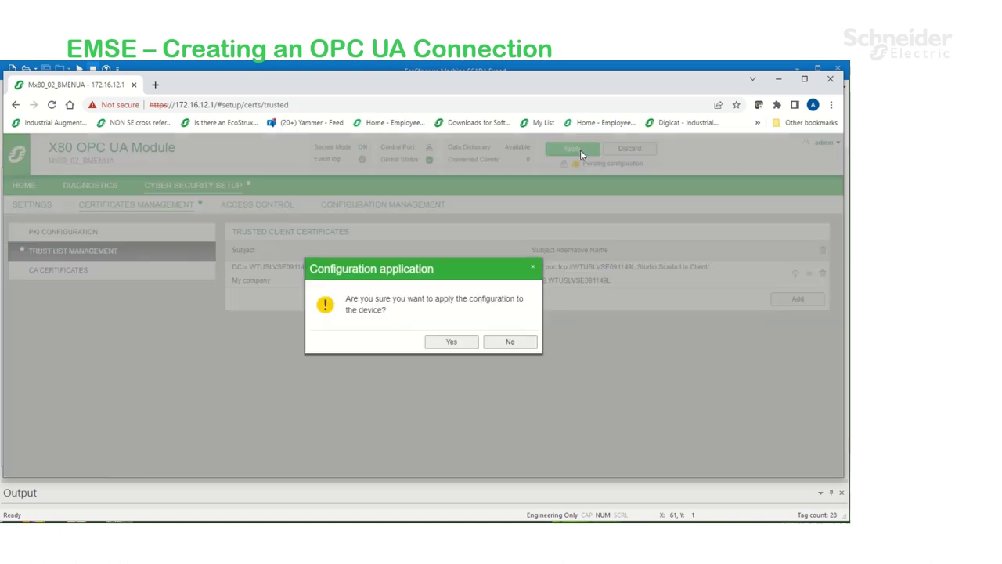
left_click(451, 342)
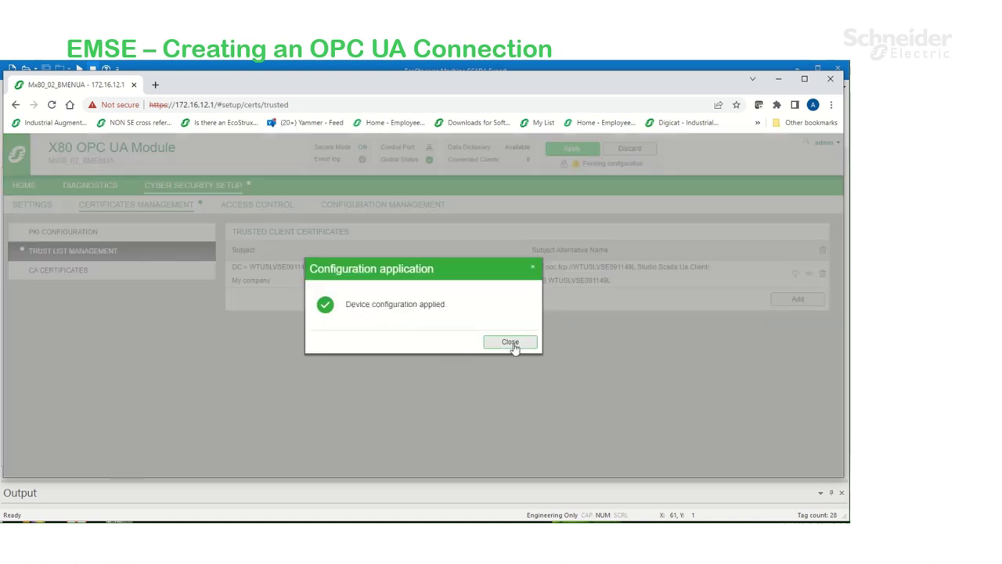
left_click(510, 345)
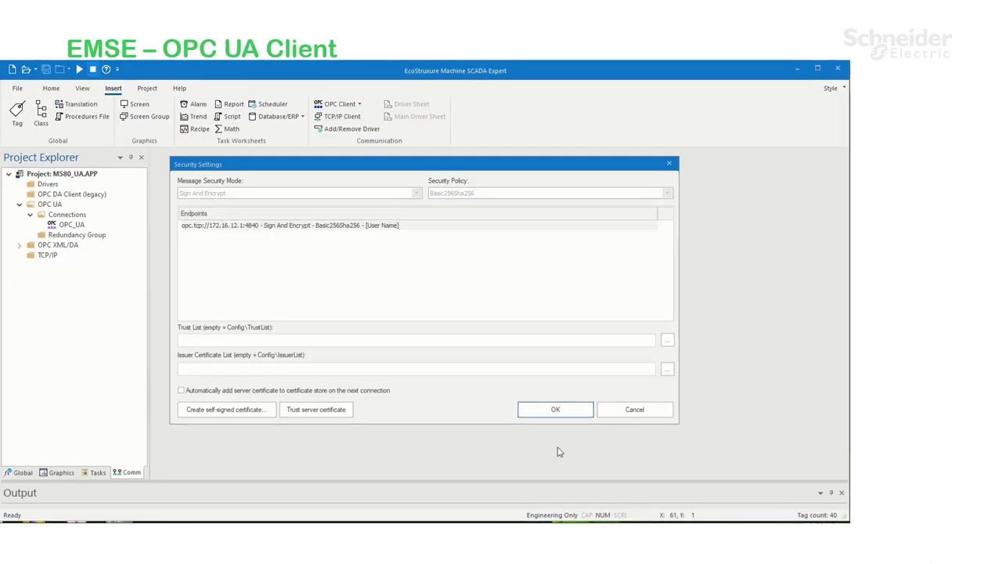
Keep Sign And Encrypt security and verify the OPC_UA connection test succeeds
left_click(562, 411)
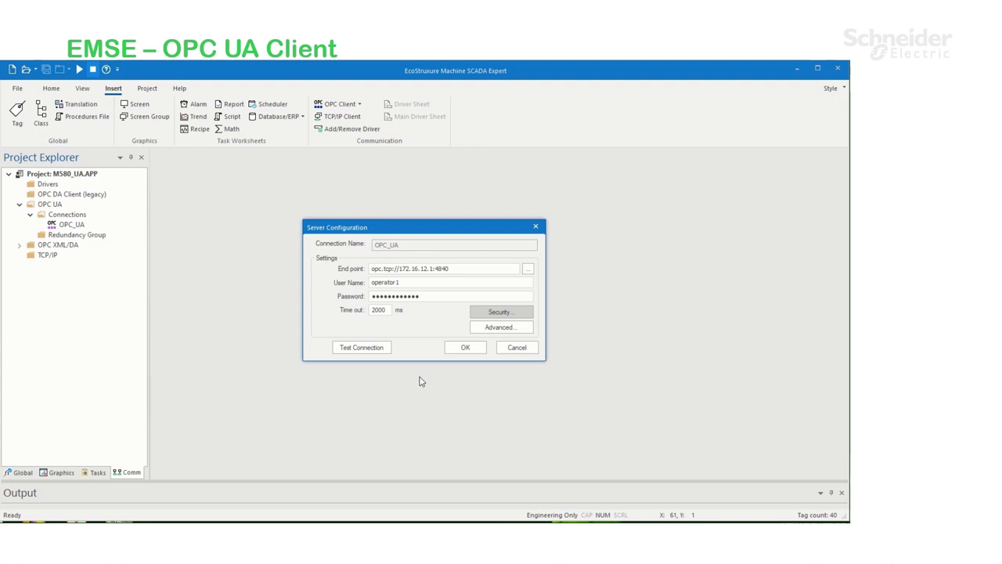
left_click(374, 350)
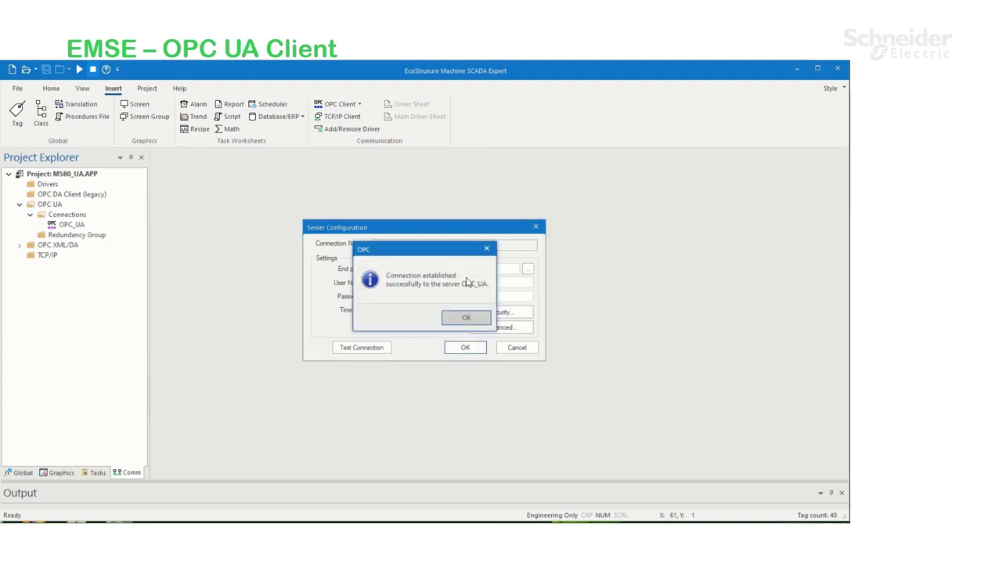
left_click(469, 317)
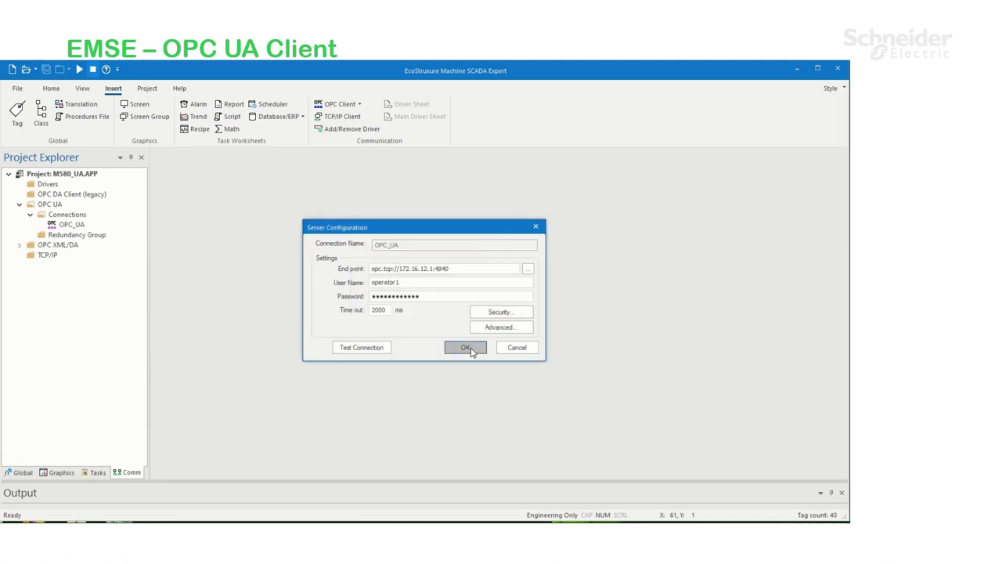
Create a new OPC UA client worksheet linked to the OPC_UA connection
left_click(465, 347)
left_click(339, 103)
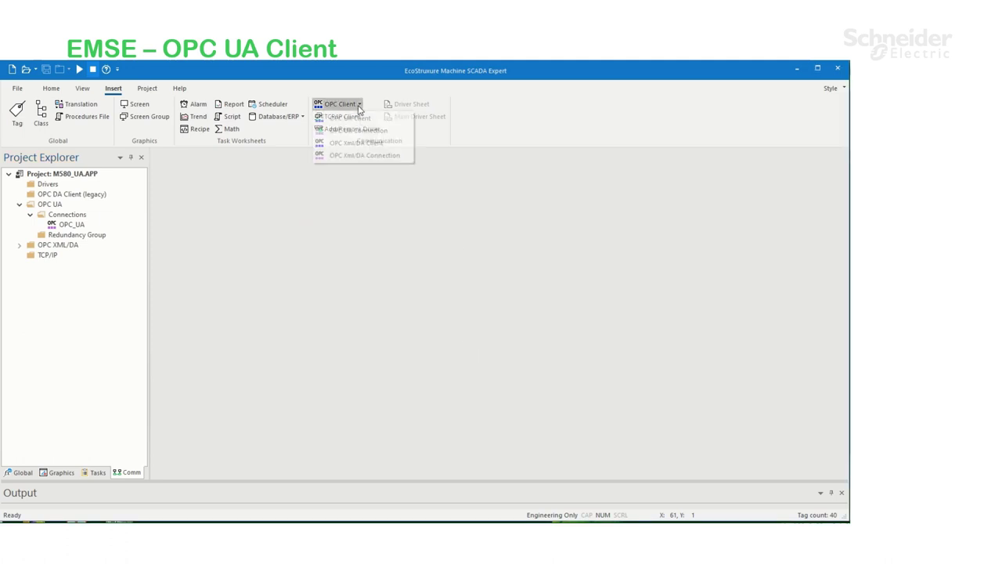
left_click(355, 119)
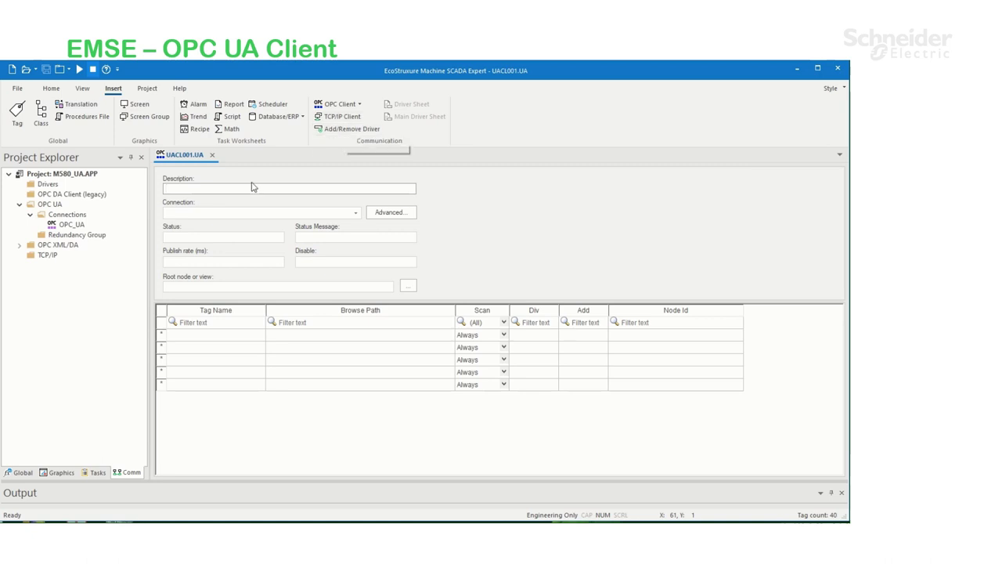
left_click(357, 214)
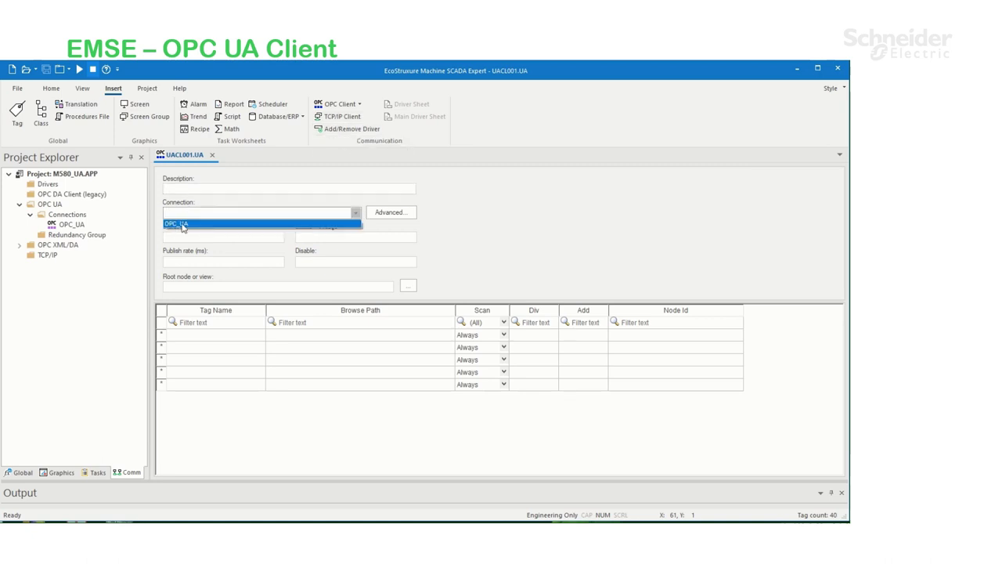
left_click(199, 225)
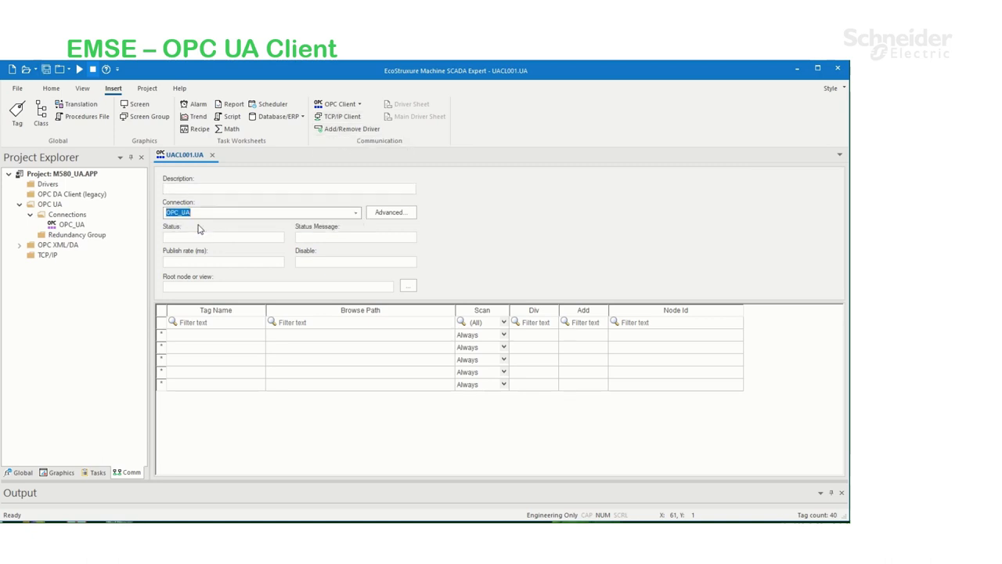
Add tag 'counter' mapped to ePAC:Project > counter_value via the UA Browser
left_click(207, 335)
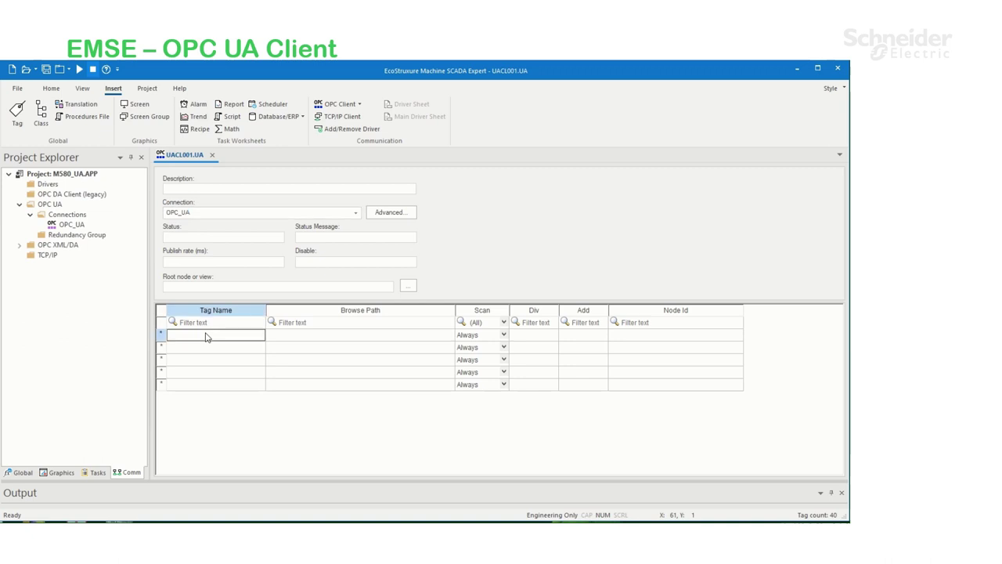
type("counter")
key("Return")
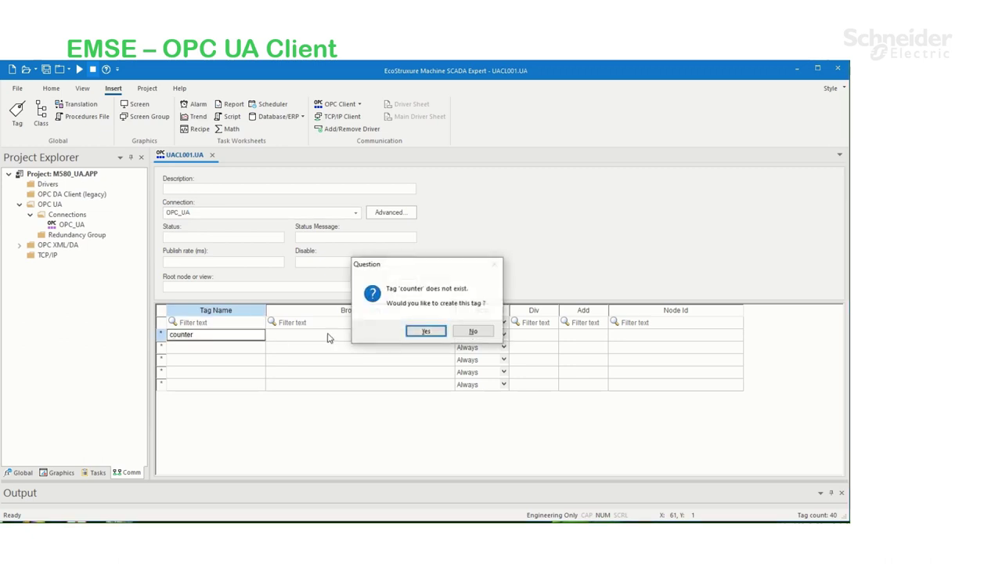
left_click(420, 331)
left_click(399, 342)
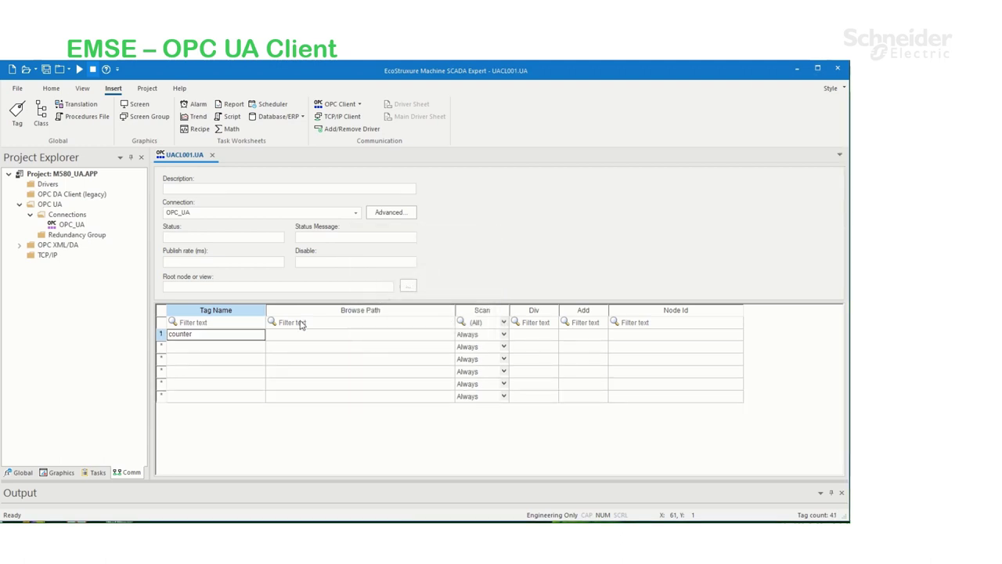
left_click(306, 339)
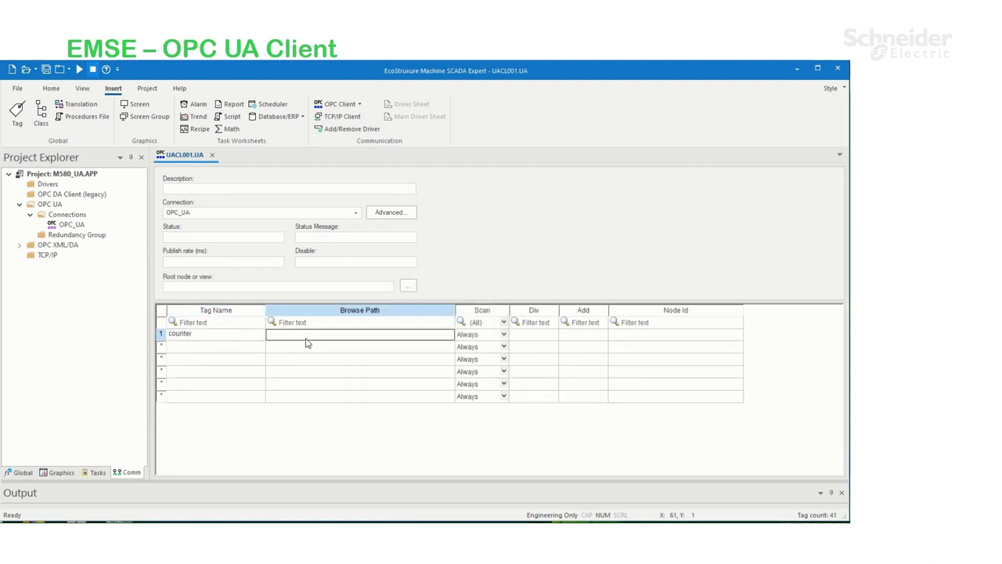
double_click(306, 343)
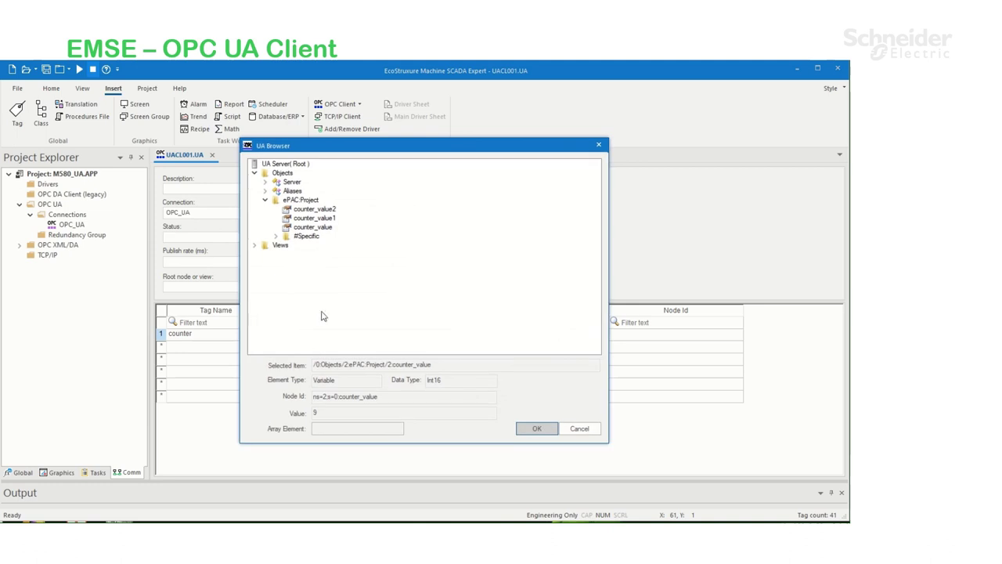
left_click(314, 202)
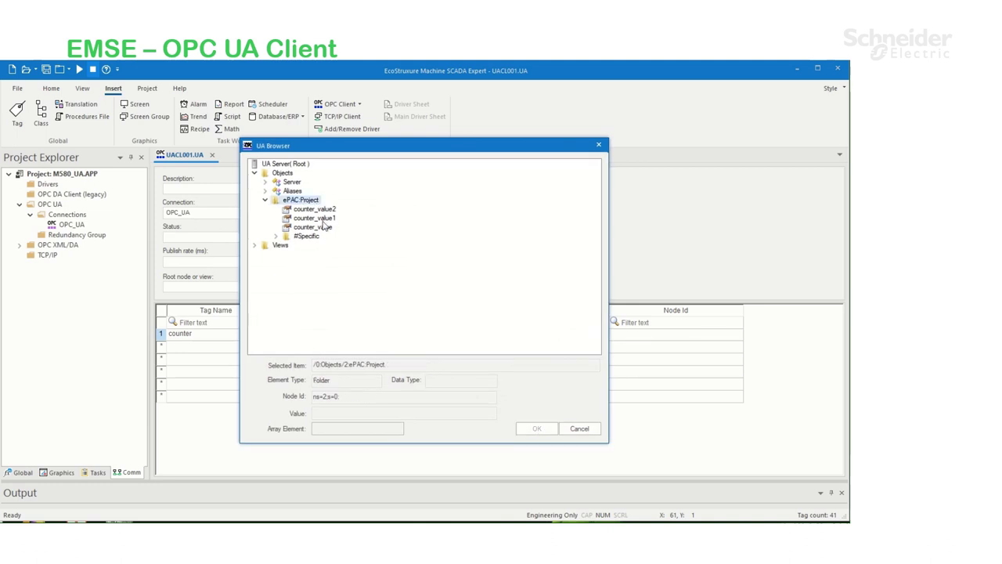
left_click(318, 230)
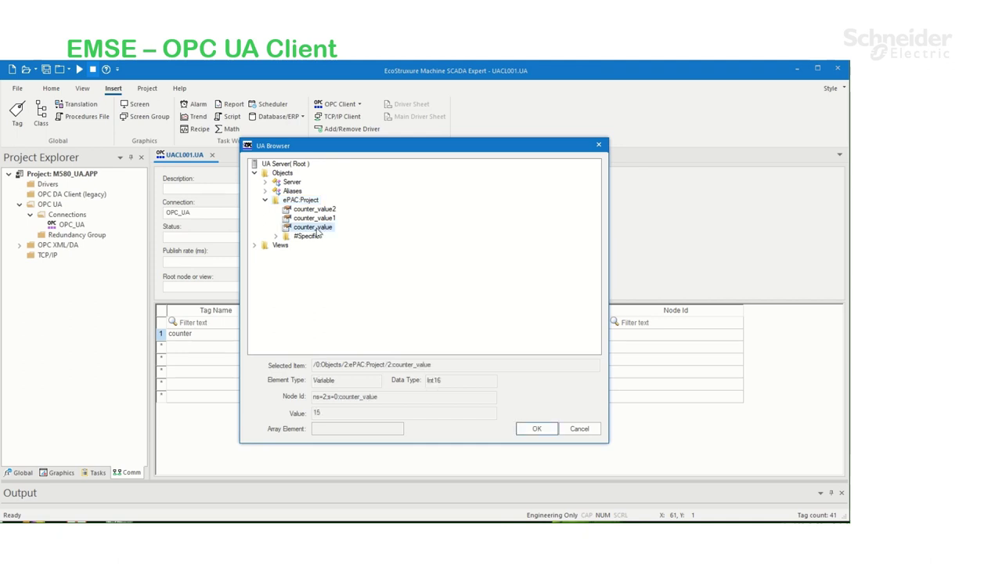
left_click(536, 430)
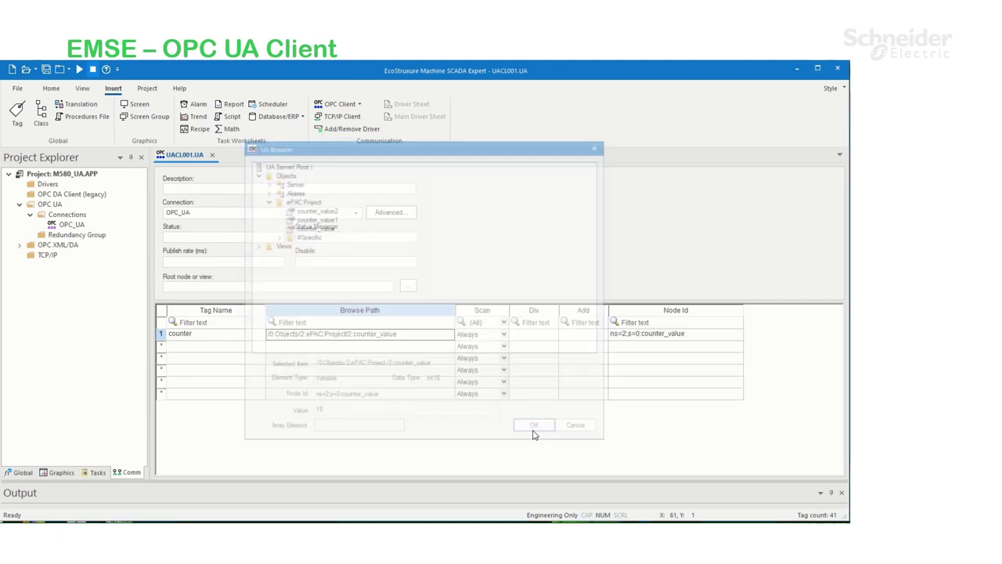
left_click(217, 347)
Add tag 'counter1' mapped to the counter_value1 server variable
type("co")
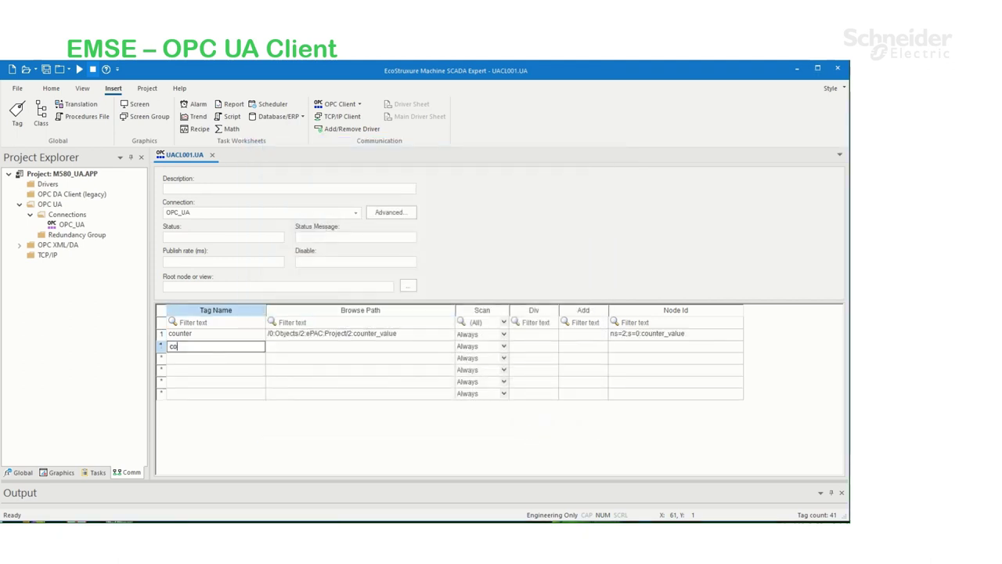
type("unter1")
key("Return")
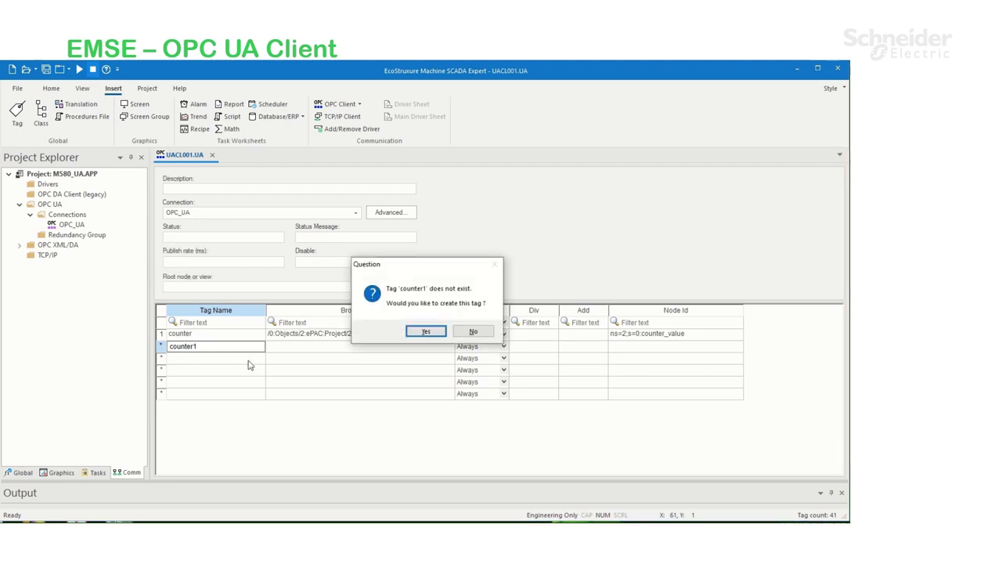
left_click(437, 342)
left_click(409, 345)
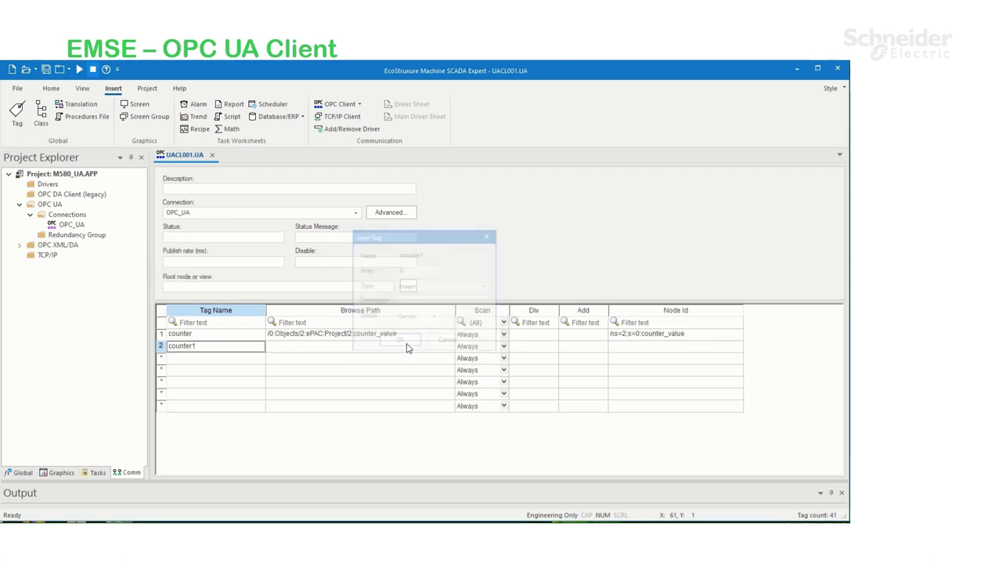
left_click(332, 352)
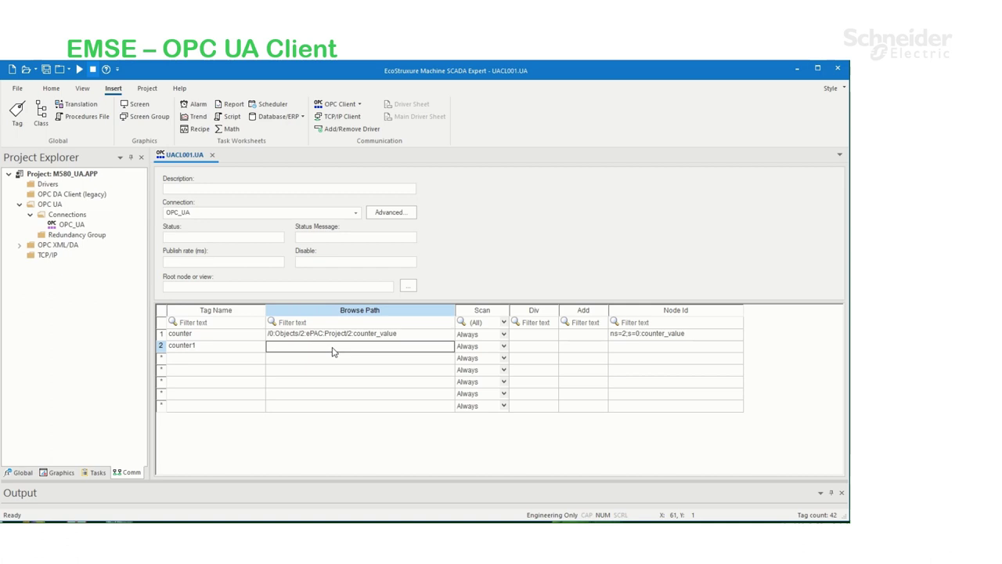
double_click(332, 351)
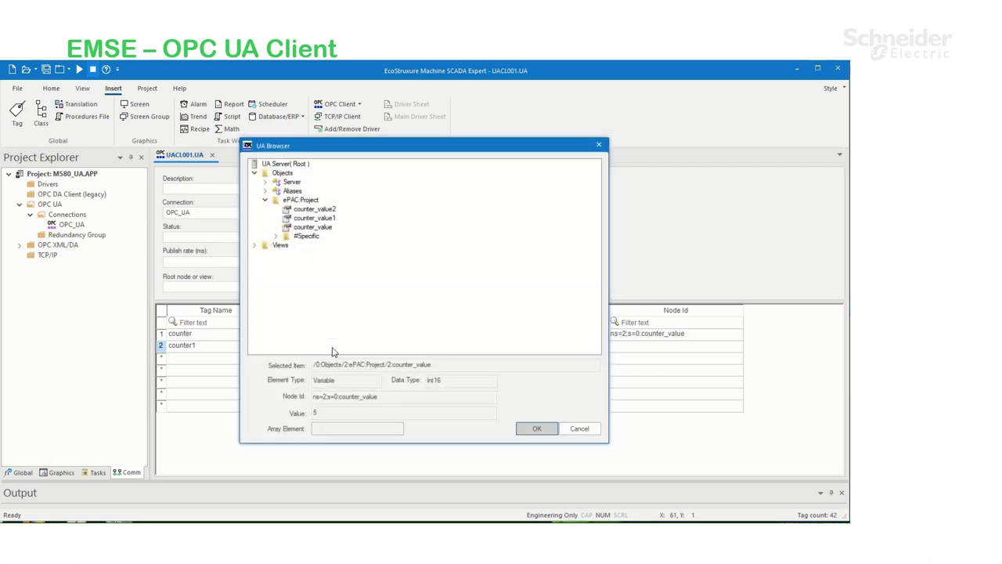
left_click(314, 218)
left_click(539, 433)
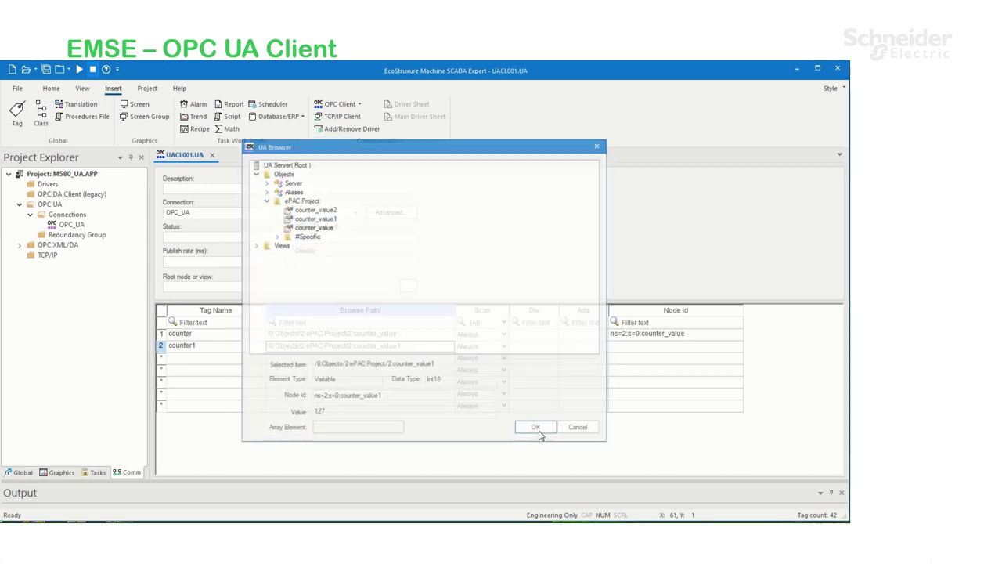
Add tag 'counter2' mapped to the counter_value2 server variable
left_click(188, 358)
type("coun")
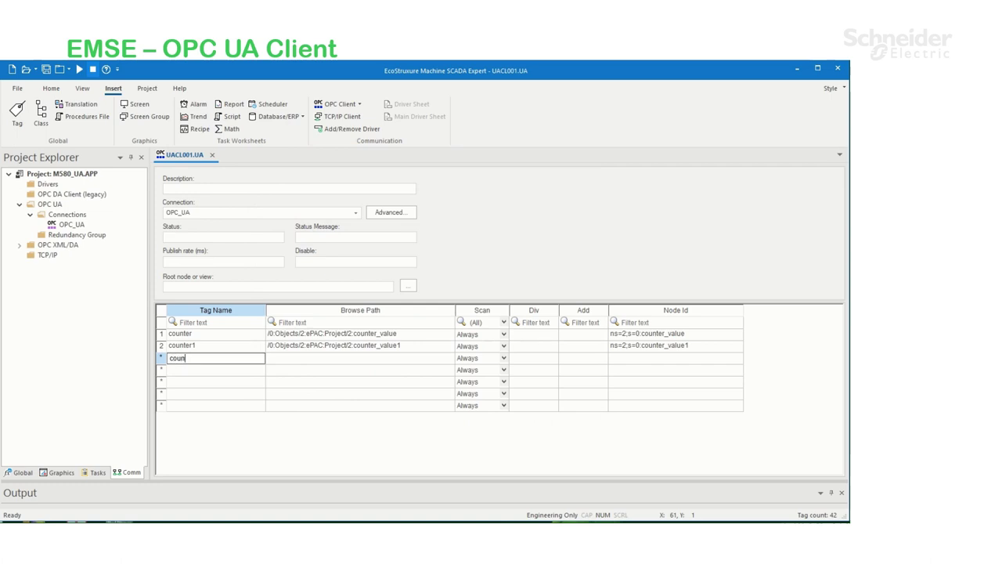
type("ter2")
key("Return")
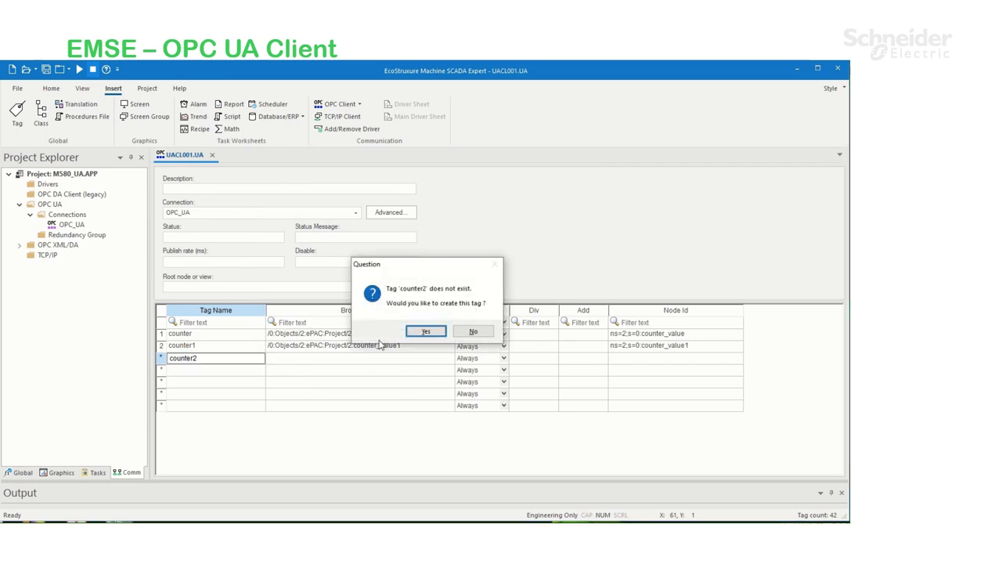
left_click(411, 331)
left_click(400, 340)
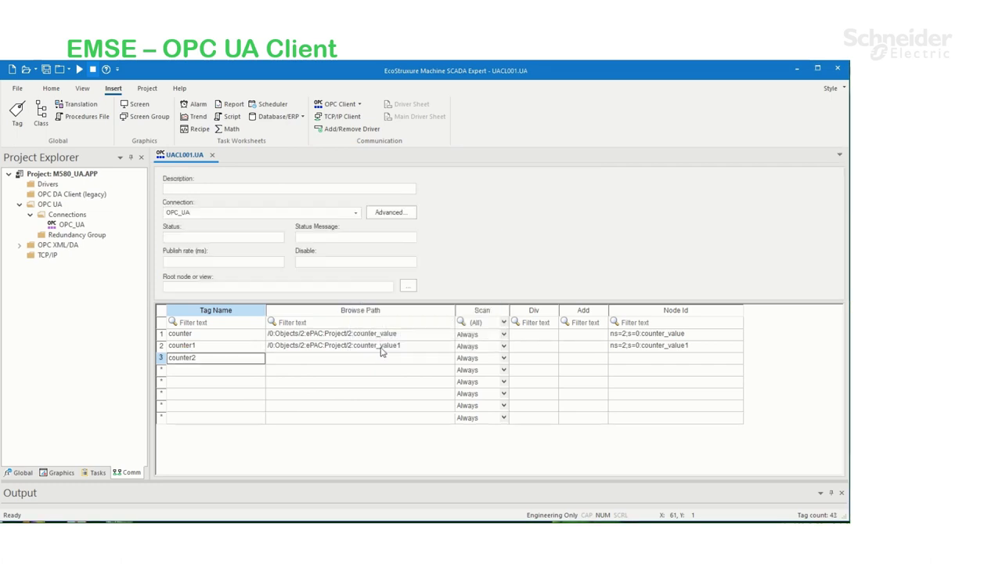
left_click(336, 364)
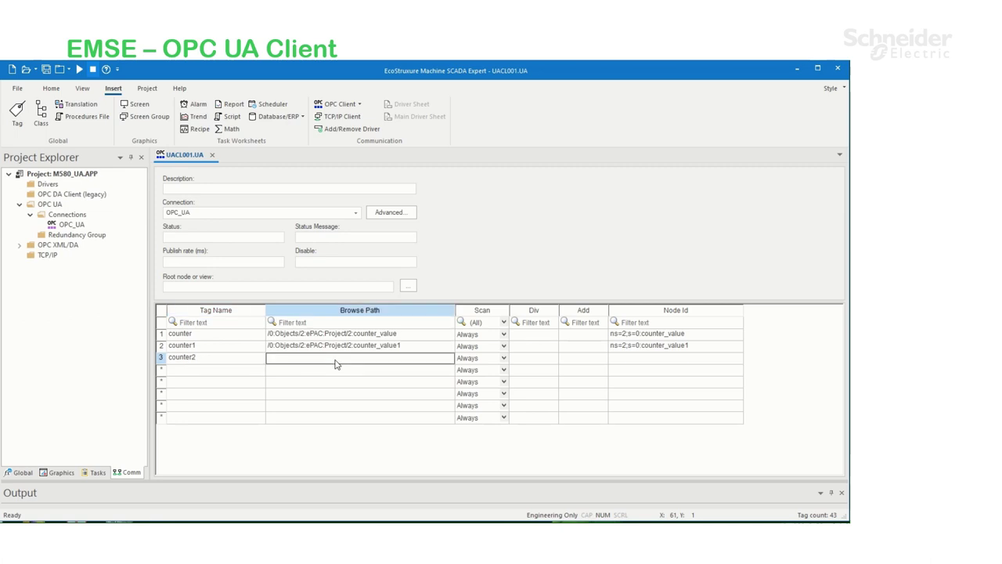
left_click(335, 364)
left_click(330, 209)
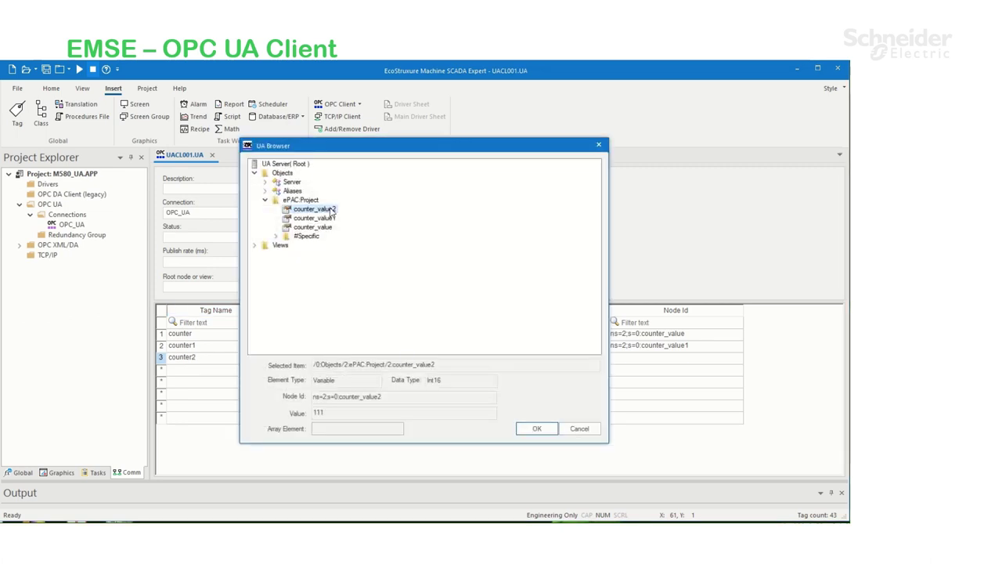
left_click(537, 430)
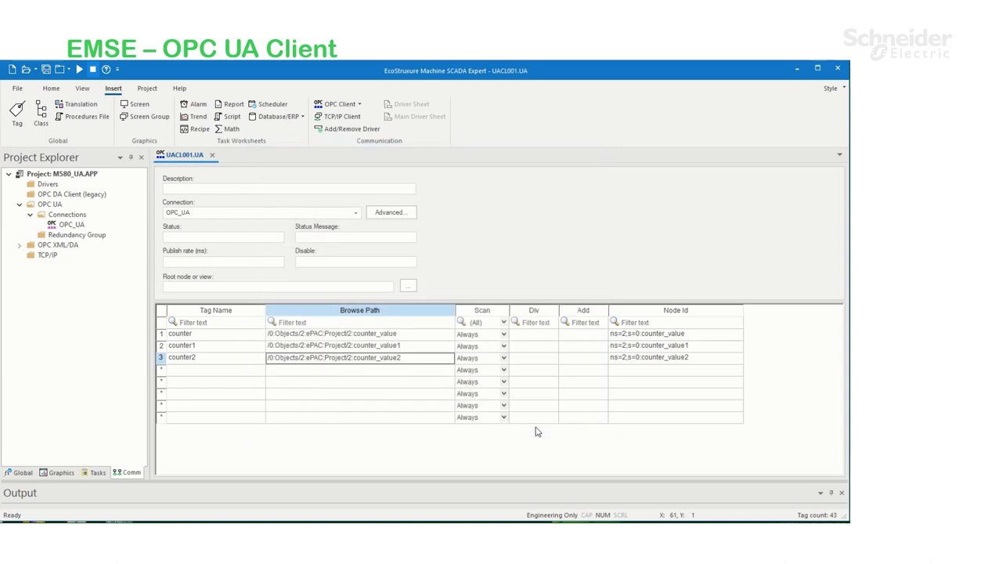
Save the OPC UA client sheet as sheet number 1
right_click(192, 156)
left_click(198, 164)
left_click(402, 308)
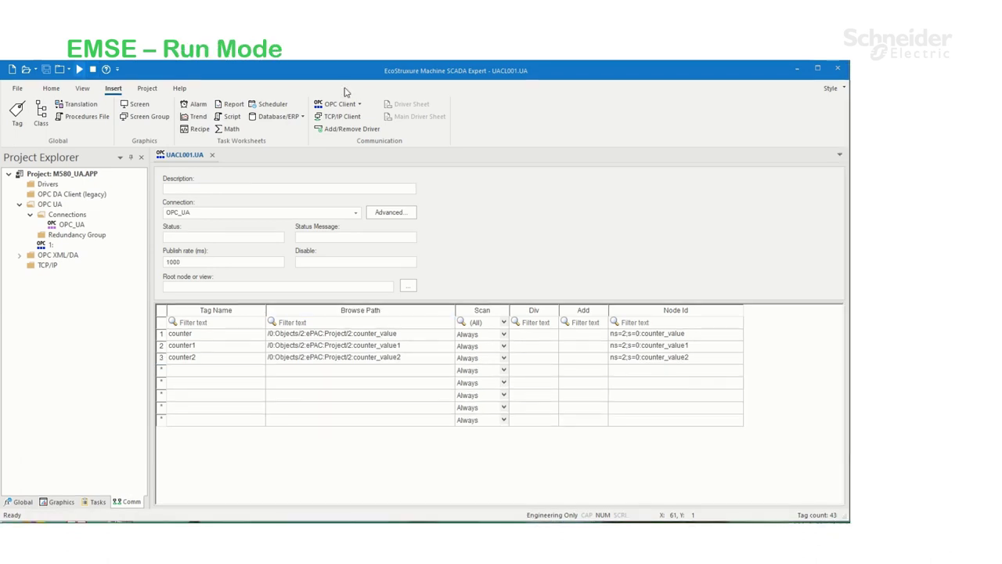
Show the Watch Window from the View tab
left_click(51, 88)
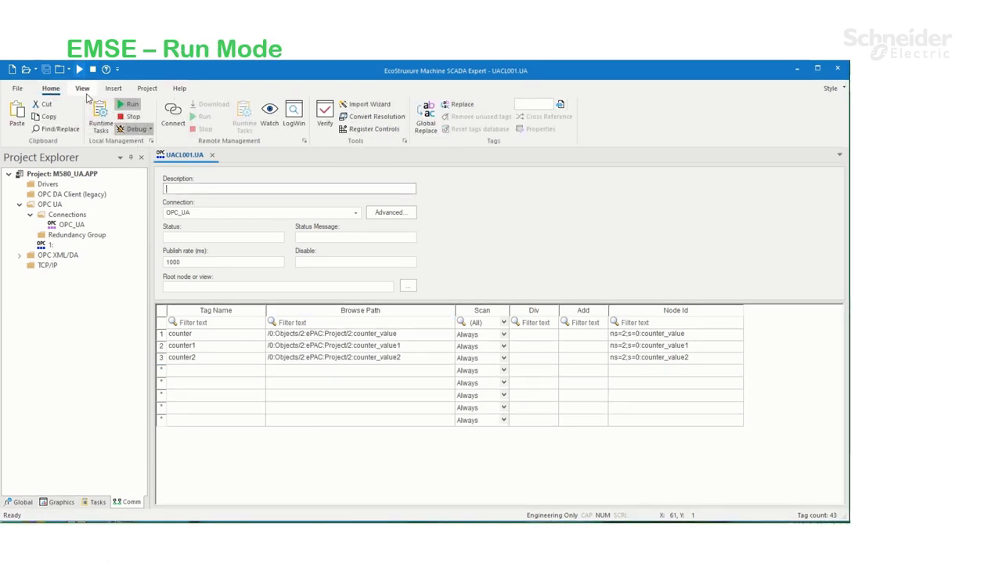
left_click(82, 89)
left_click(43, 114)
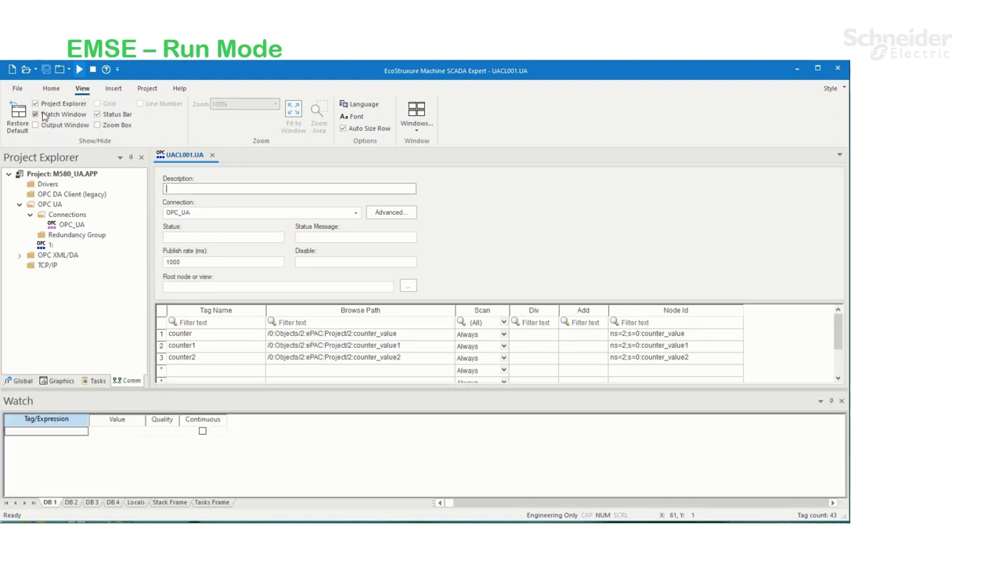
Add counter, counter1 and counter2 to the Watch window's Tag/Expression column
left_click(47, 434)
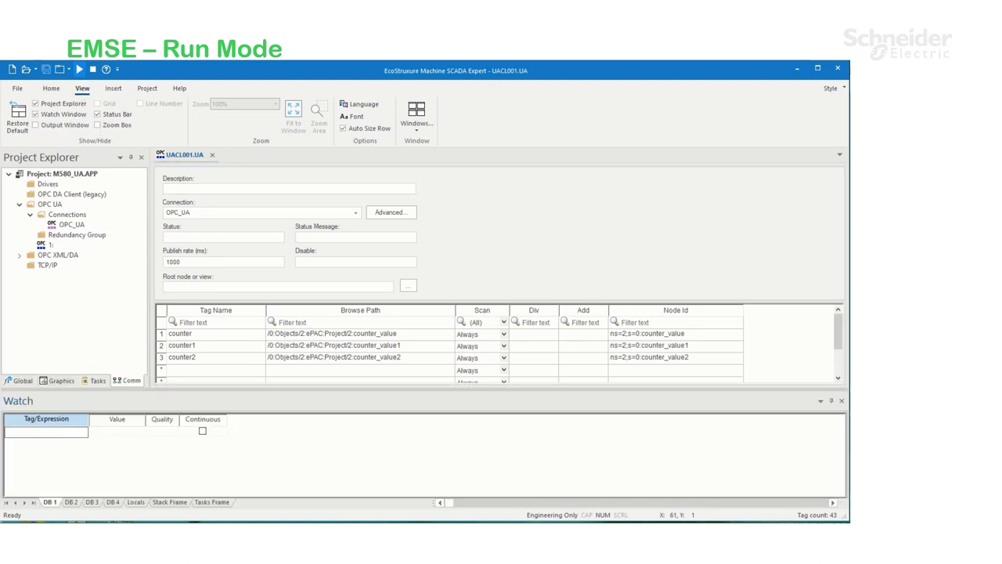
type("counter")
key("Return")
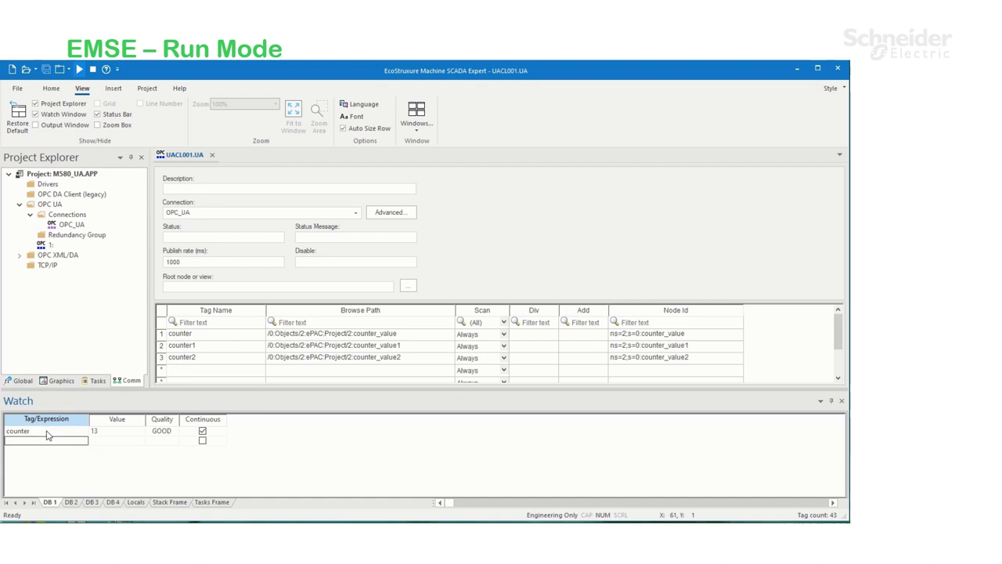
left_click(46, 442)
type("counter1")
key("Return")
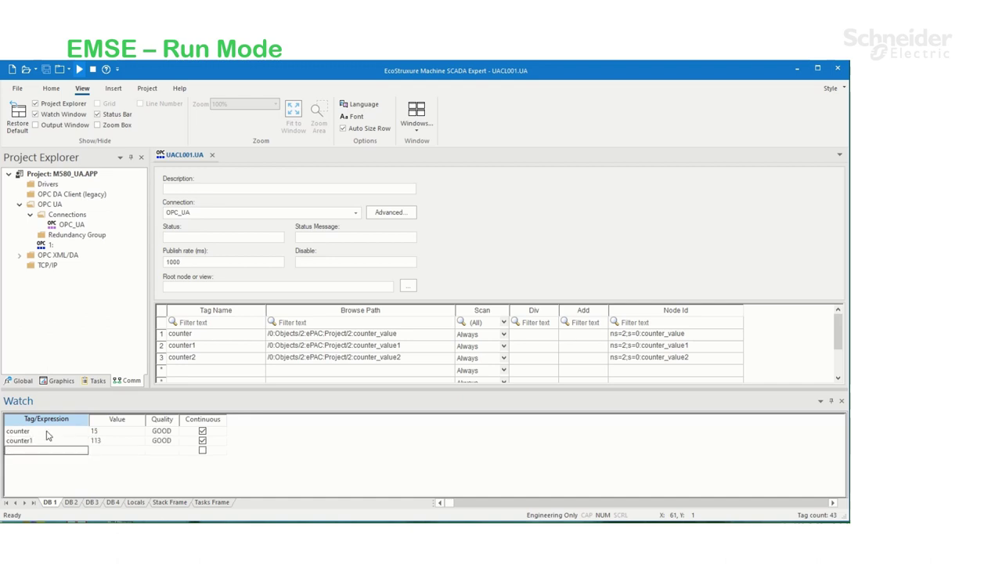
left_click(47, 451)
type("counter2")
key("Return")
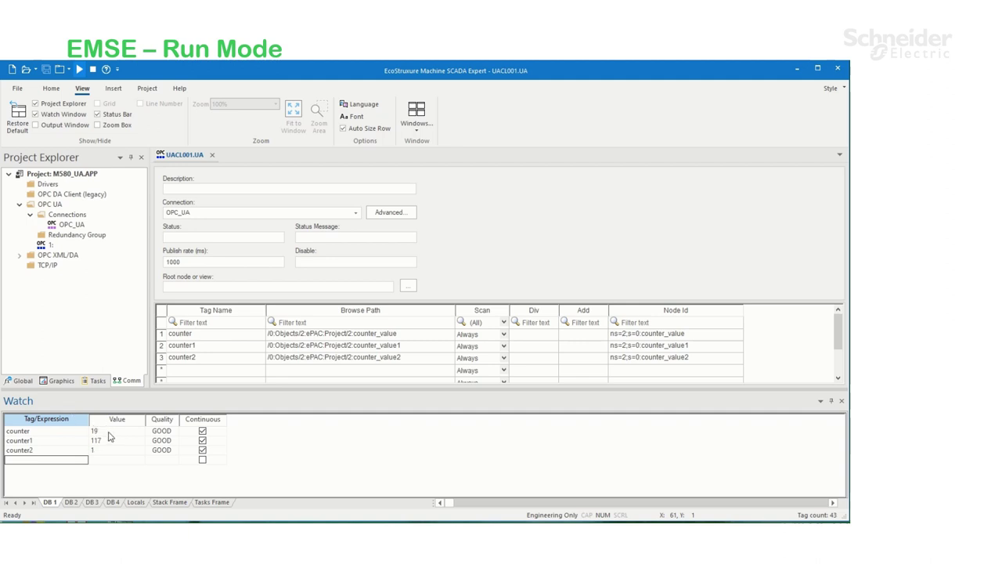
Compare with the CTU counters in Control Expert, then return to the module's web page
key("alt+Tab")
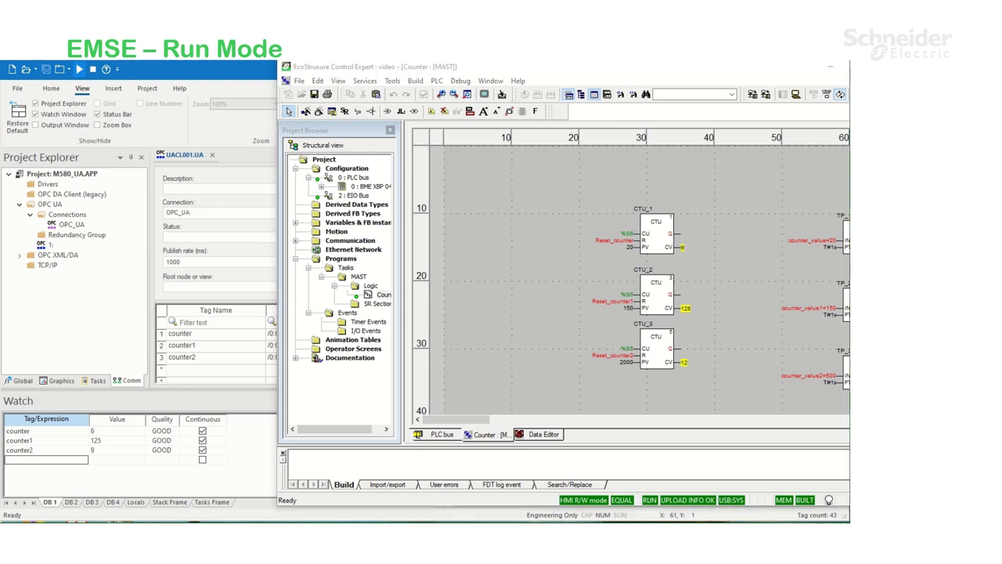
key("alt+Tab")
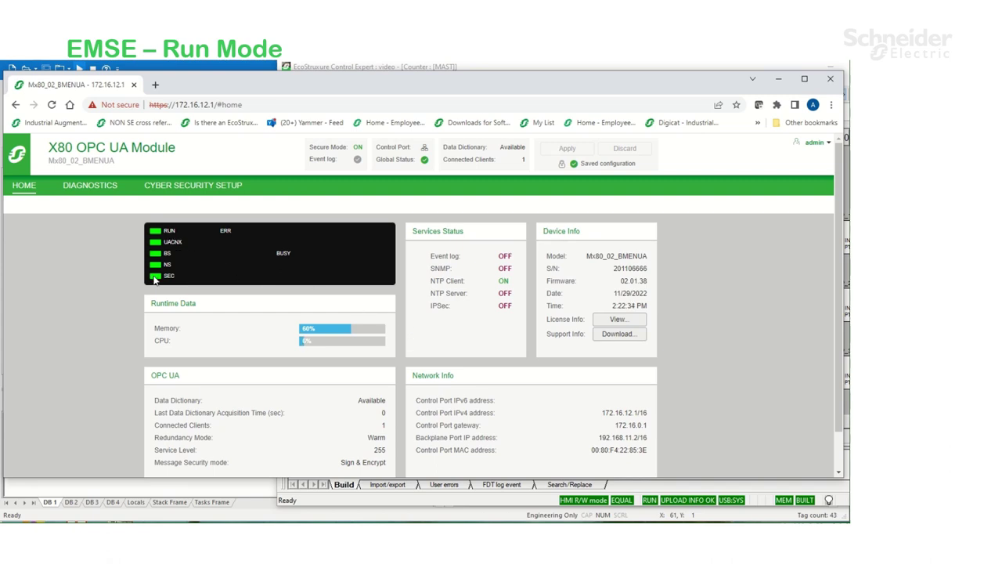
mouse_move(229, 433)
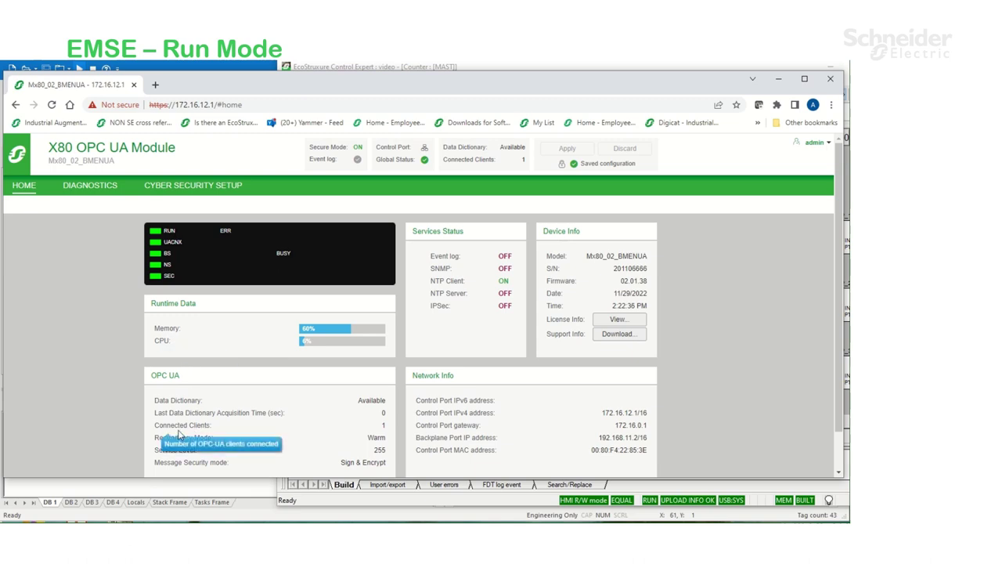